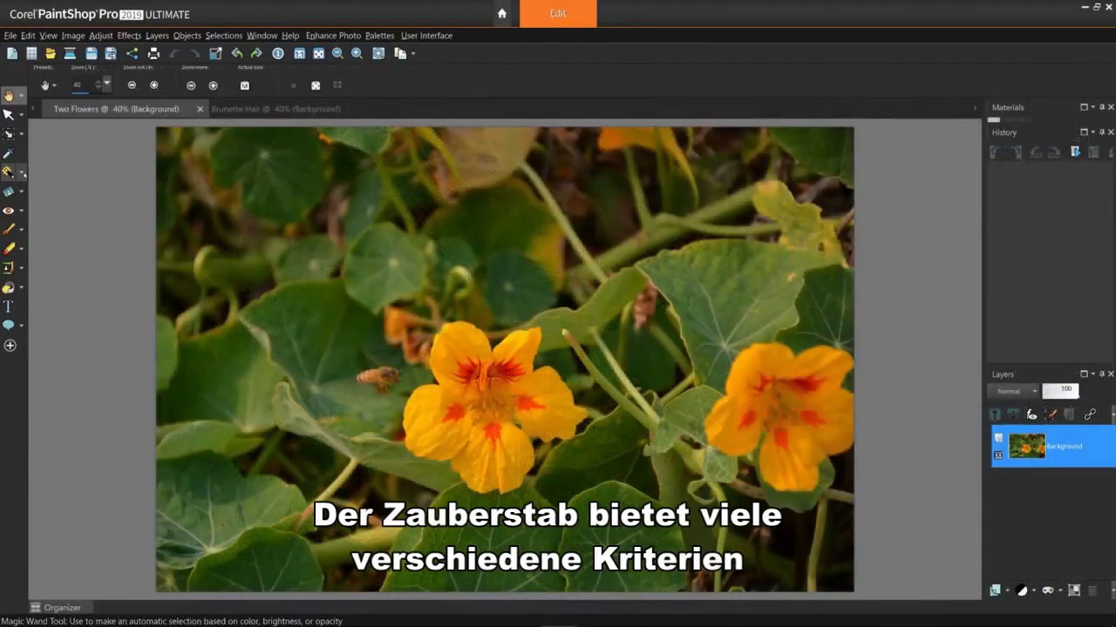
Select the whole Two Flowers photo using the Magic Wand with match mode None.
click(21, 172)
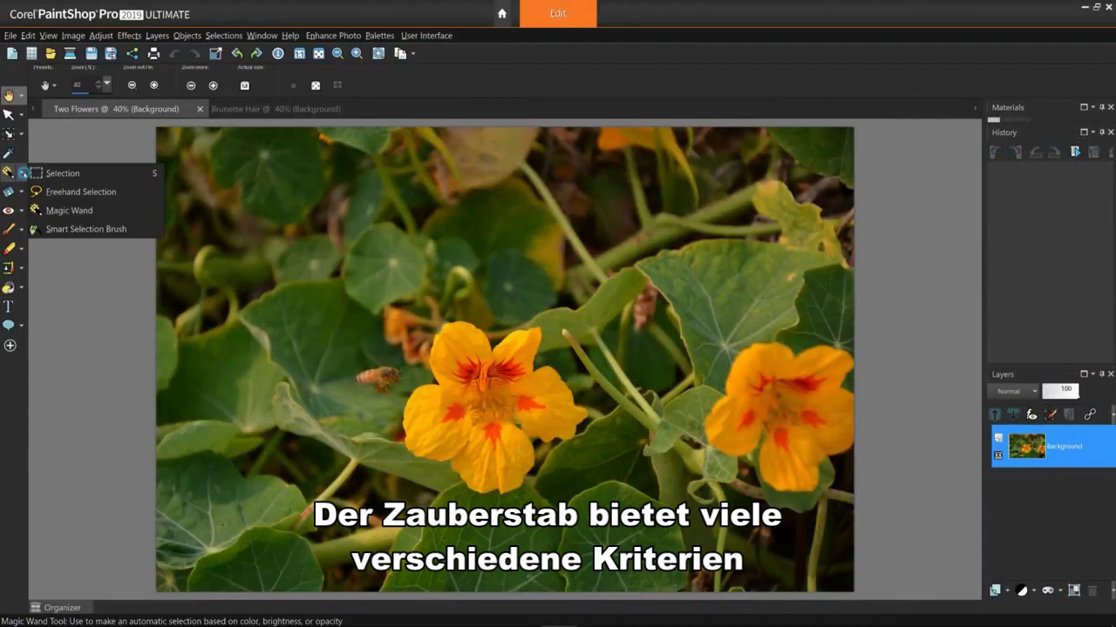
click(96, 210)
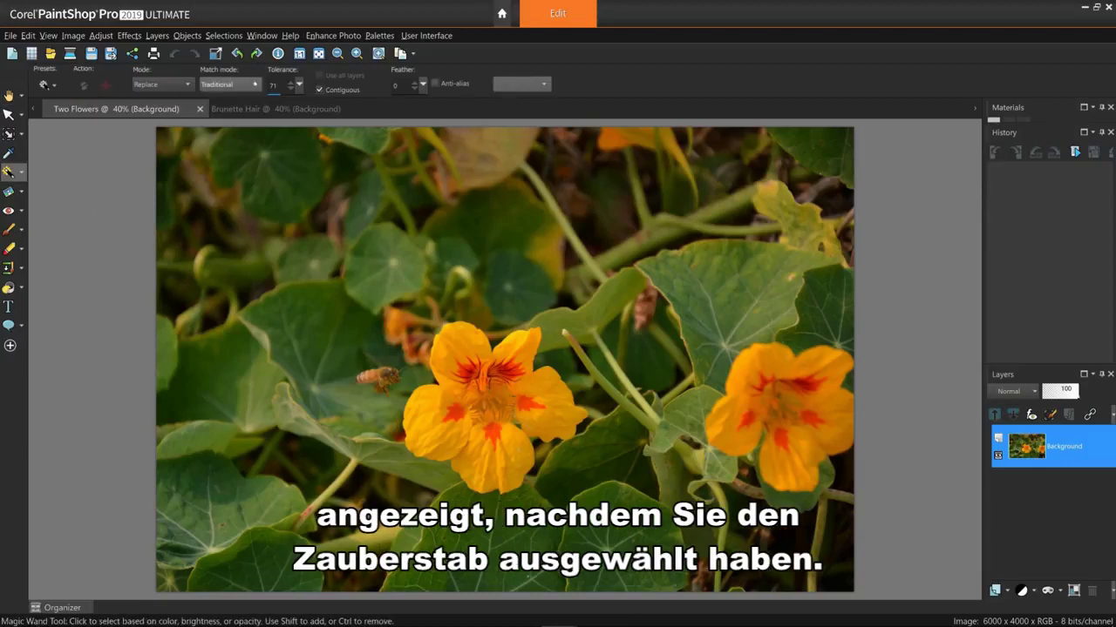
click(228, 84)
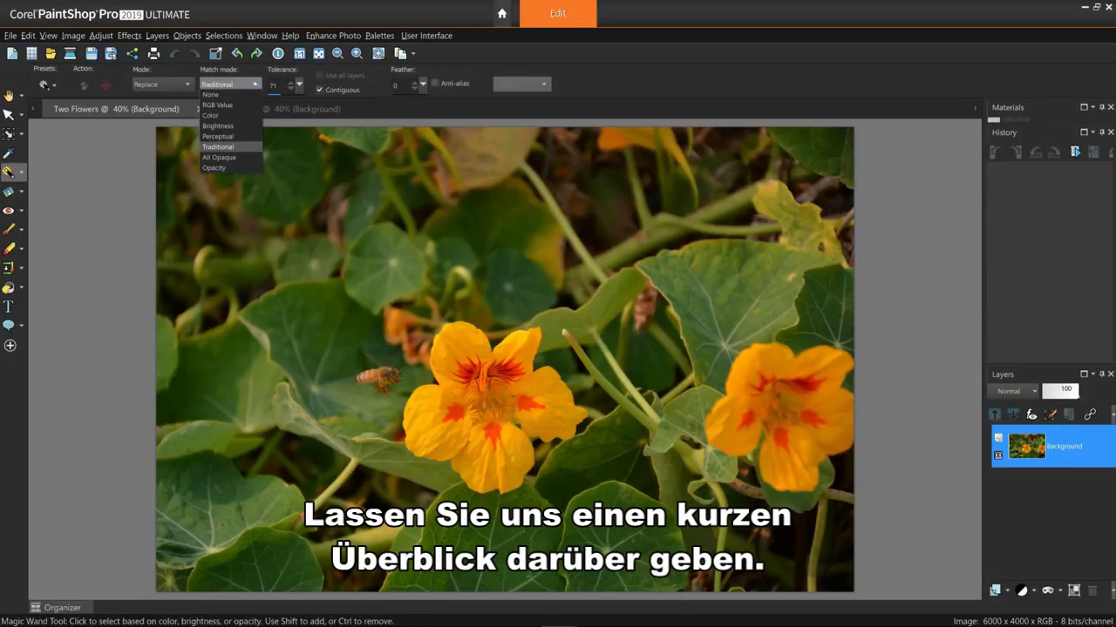
click(250, 95)
click(226, 263)
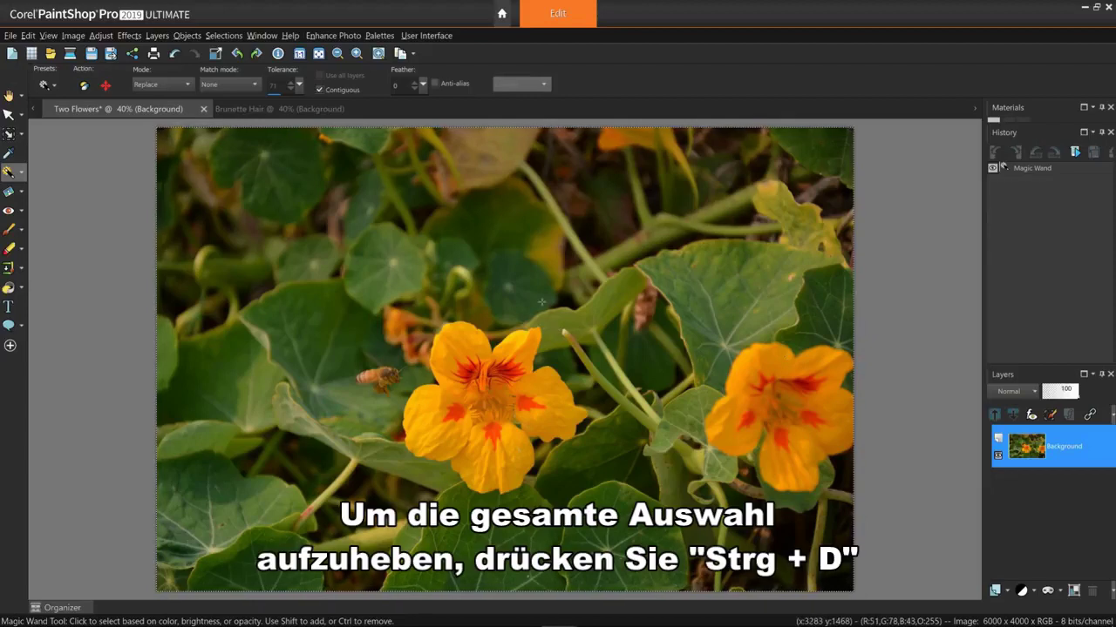
Remove the whole-image selection with Selections > Select None.
click(233, 33)
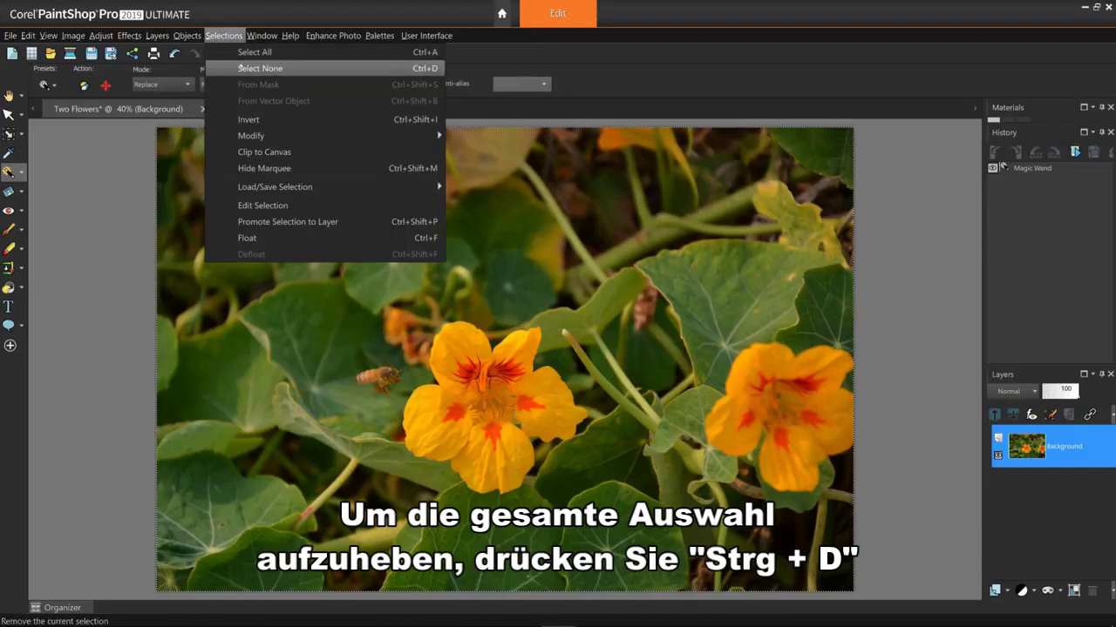
click(401, 73)
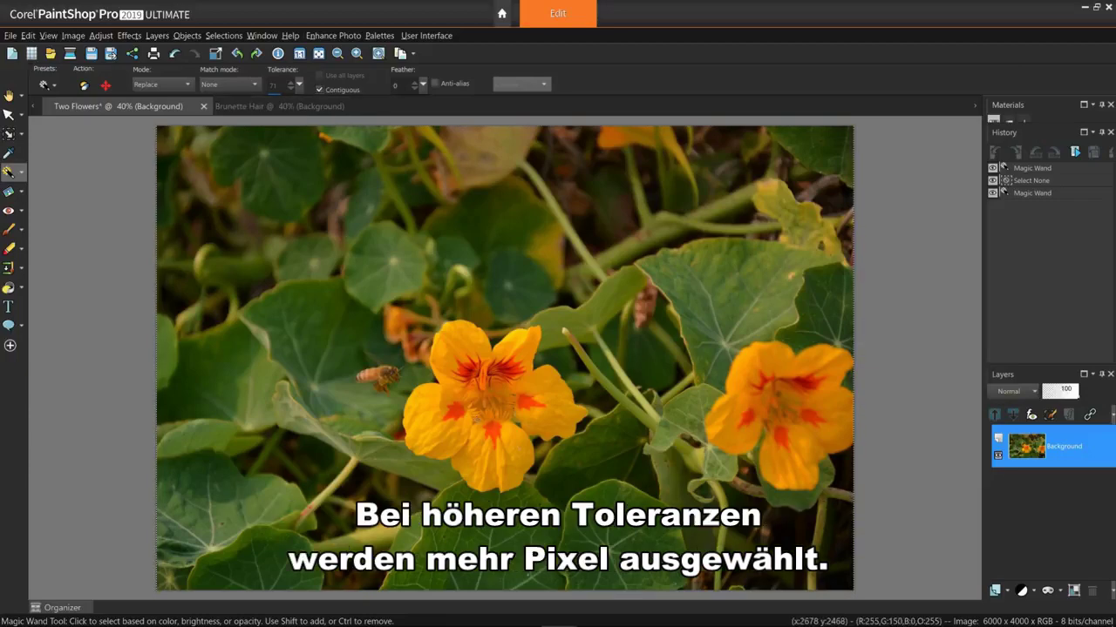
Zoom from 40% to 100% on the central nasturtium and the bee.
scroll(505, 357, up, 1)
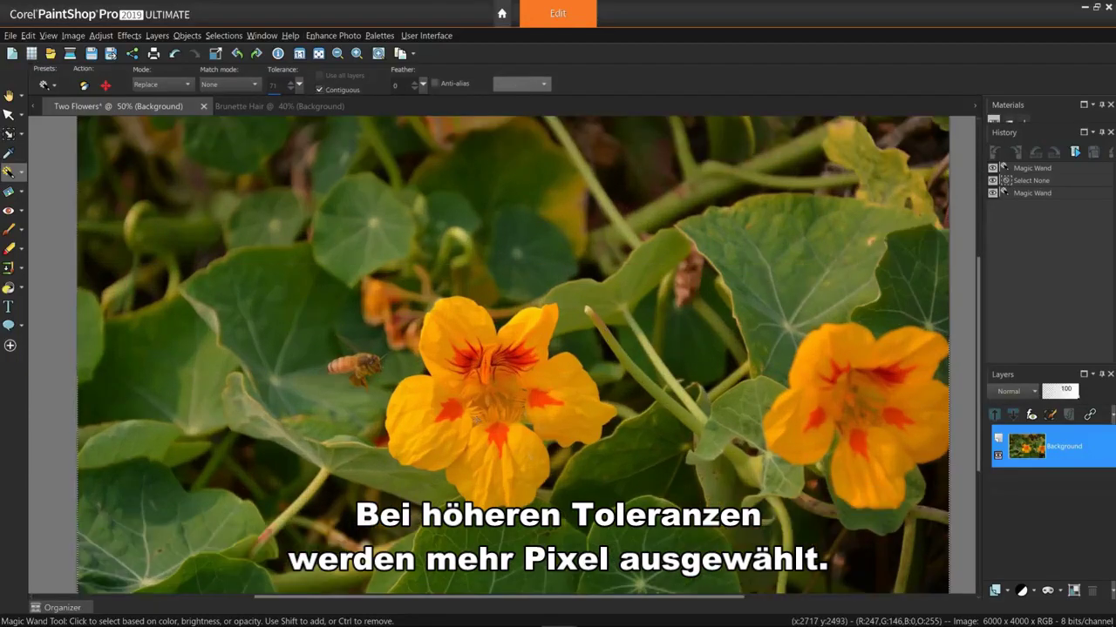
scroll(501, 374, up, 1)
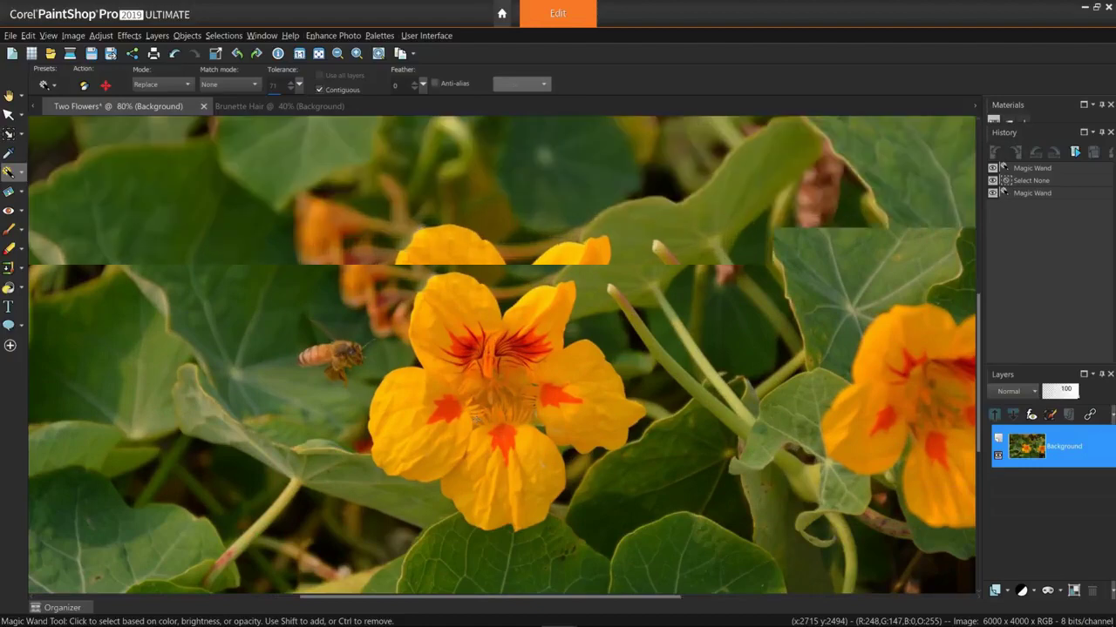
scroll(502, 354, down, 1)
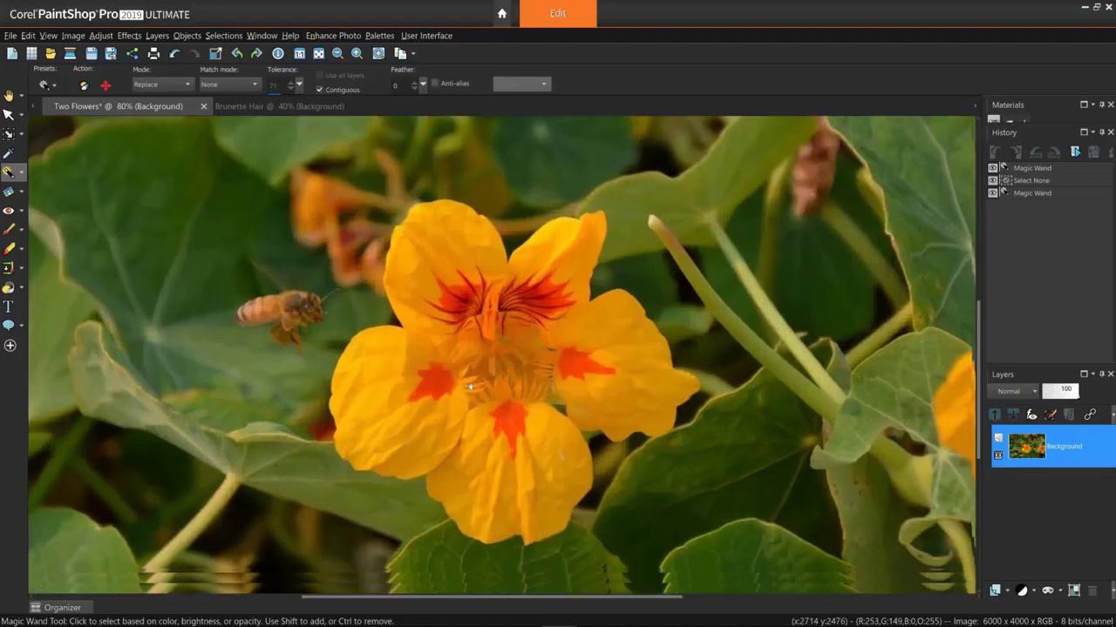
scroll(469, 340, up, 1)
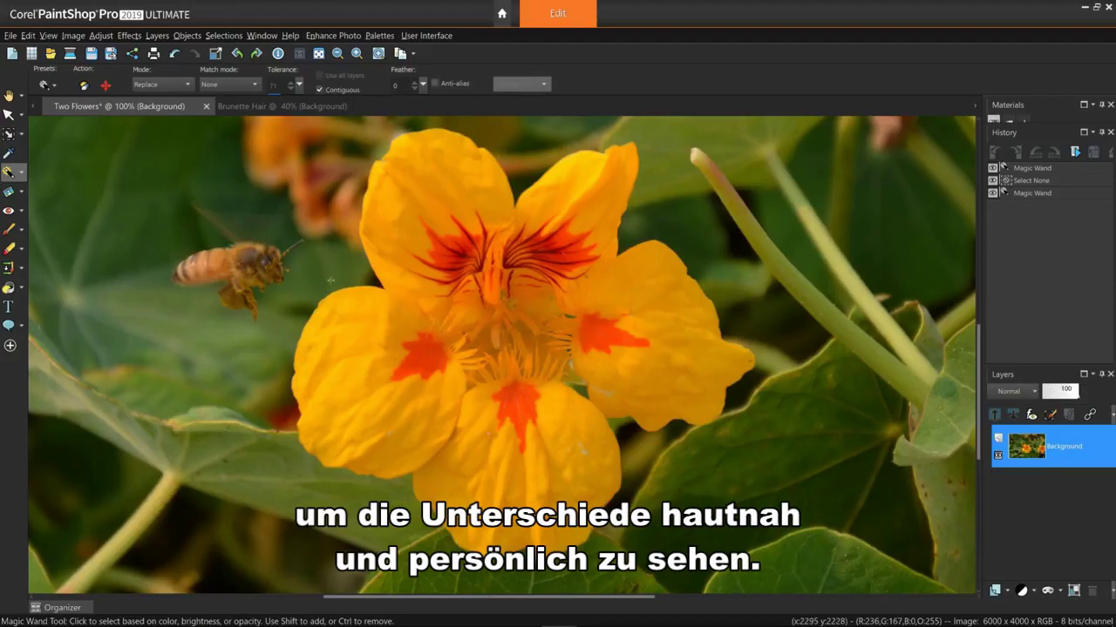
Switch matching to RGB Value, test a petal selection at tolerance 22, then deselect.
click(254, 85)
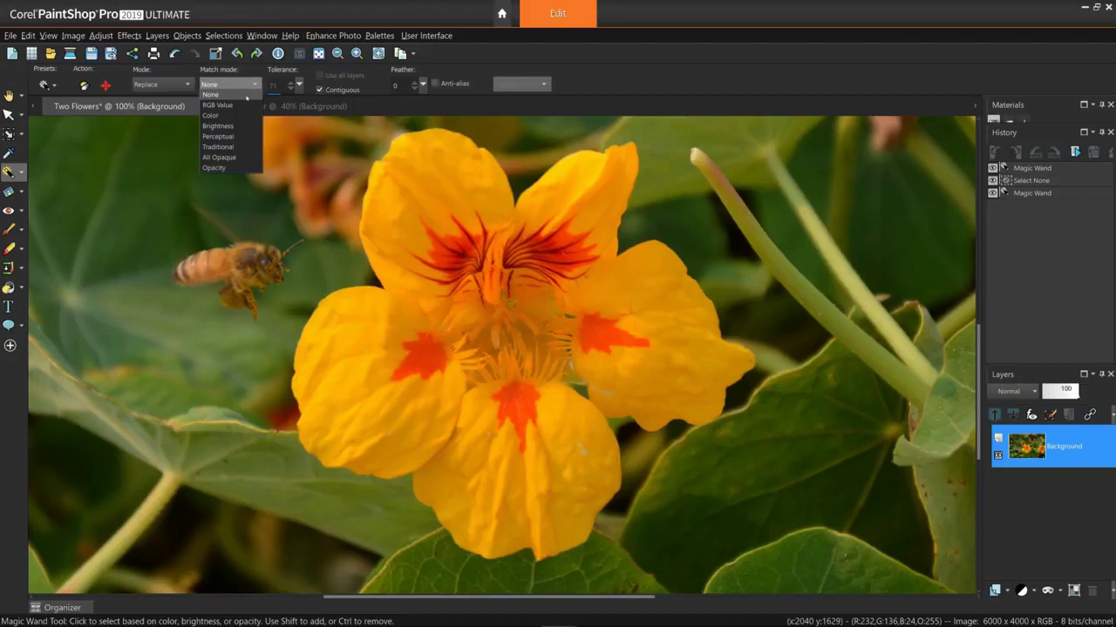
click(220, 104)
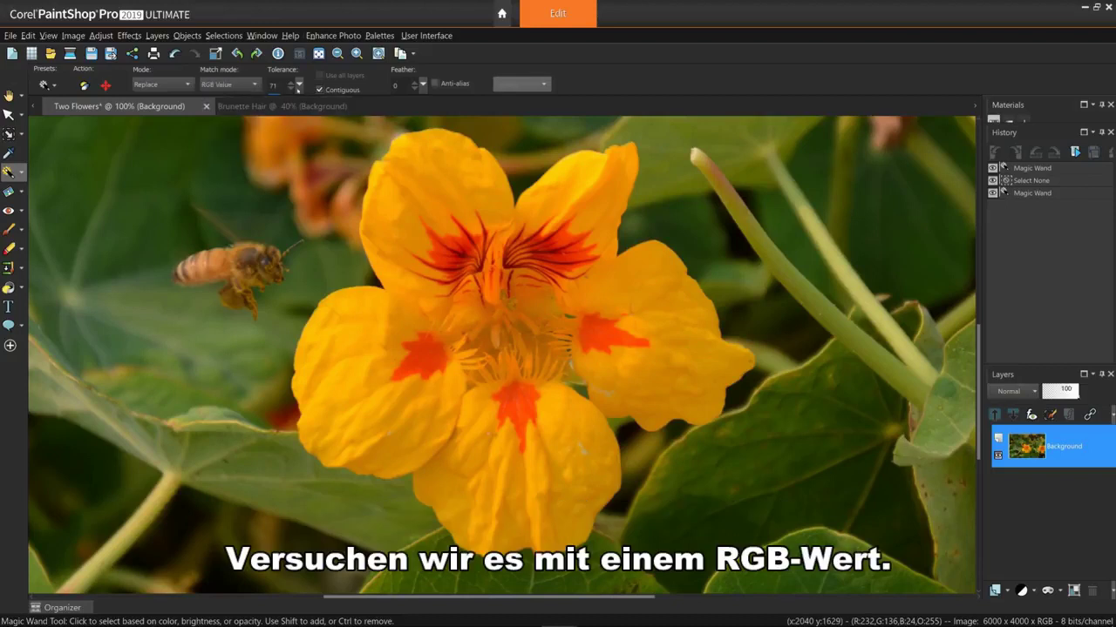
drag(298, 87, 291, 91)
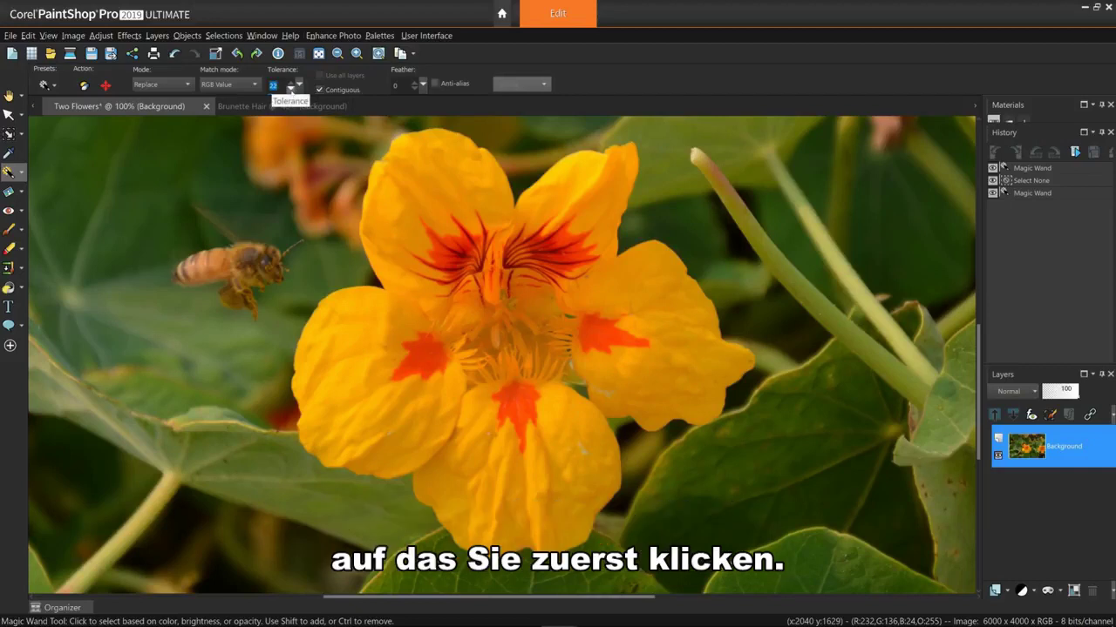
click(351, 377)
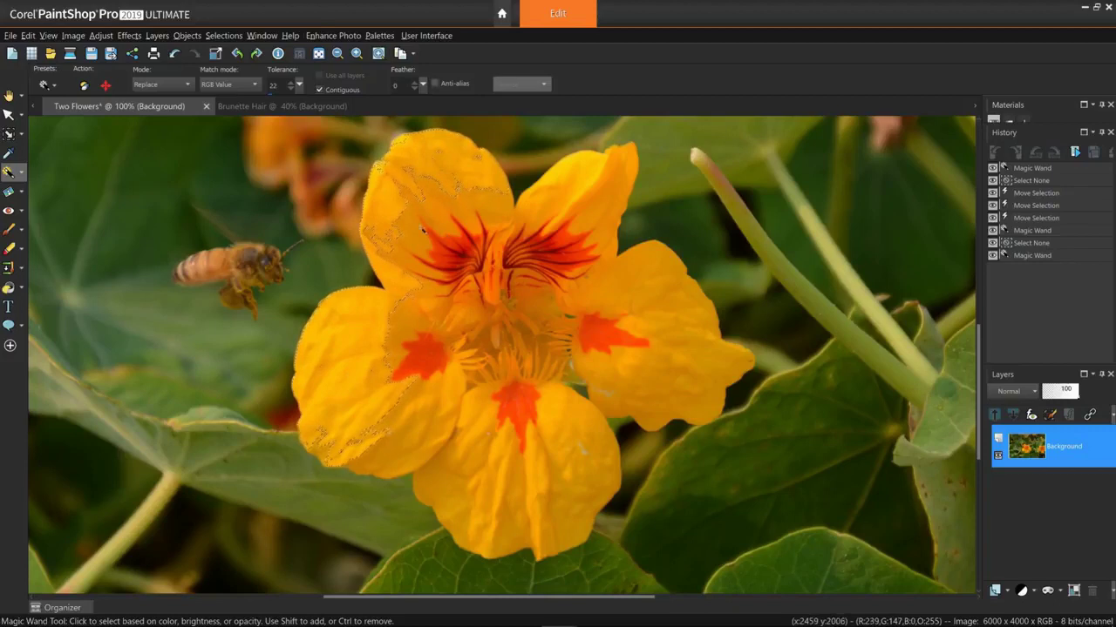
key(ctrl+d)
Retest the yellow petals at tolerance 73 and clear that selection.
double_click(273, 85)
text(73)
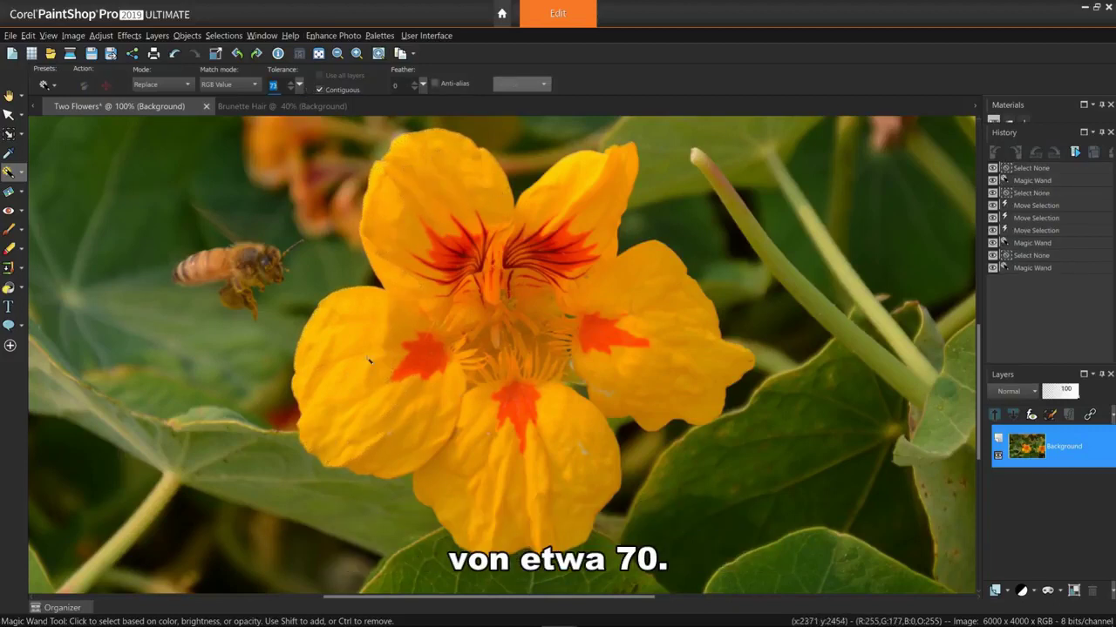
click(360, 373)
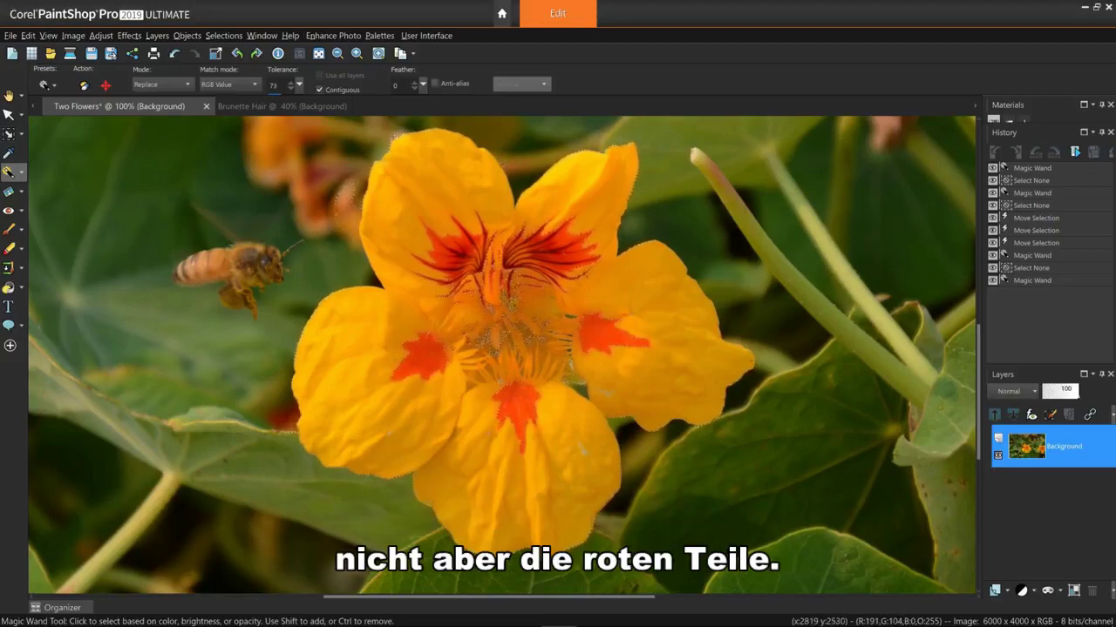
key(ctrl+d)
click(255, 84)
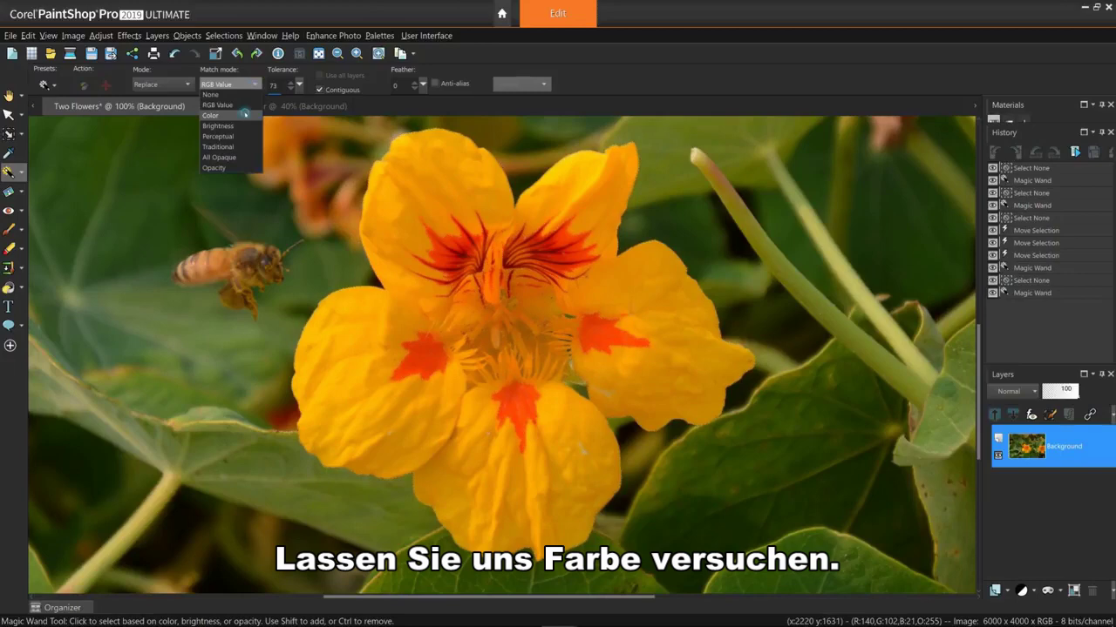
Test Color matching on a petal at tolerances 73 and 20, then clear the selection.
click(244, 115)
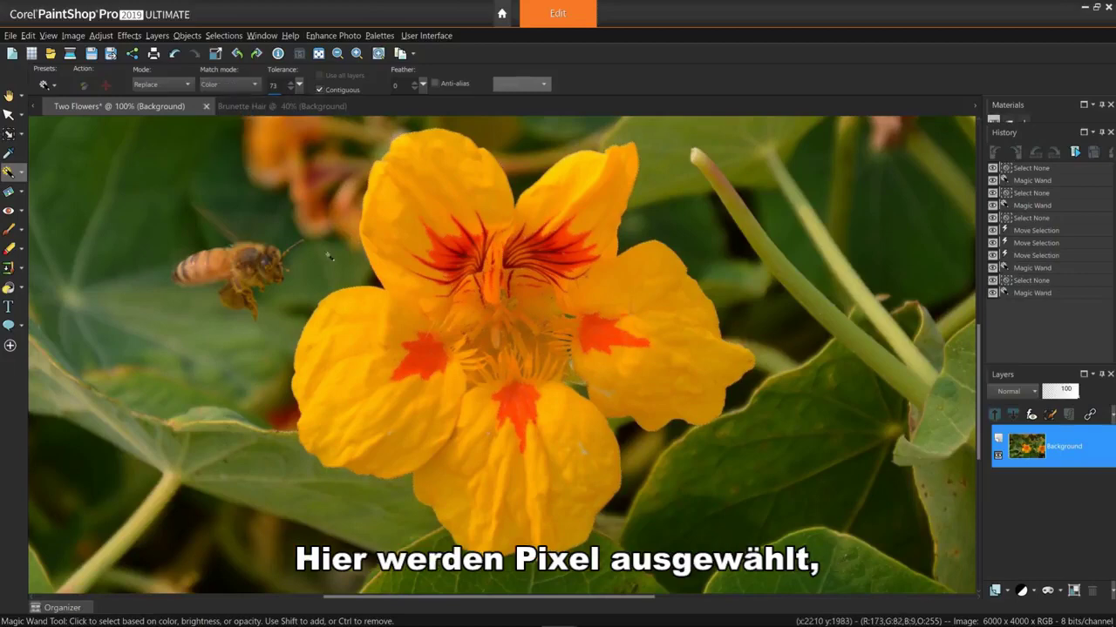
click(336, 346)
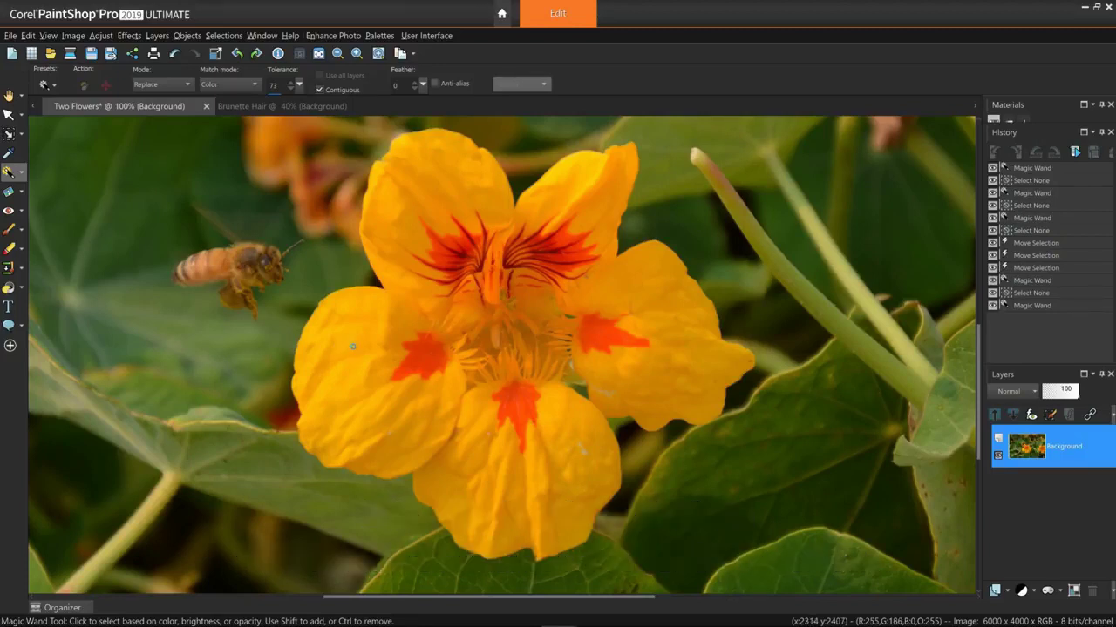
click(352, 347)
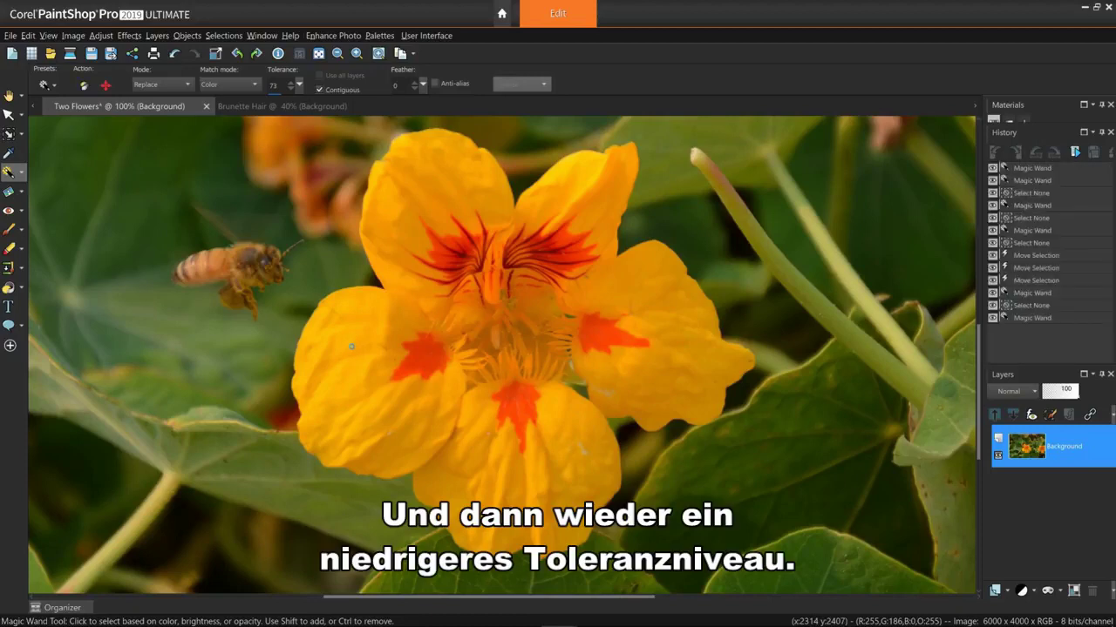
key(ctrl+d)
click(430, 337)
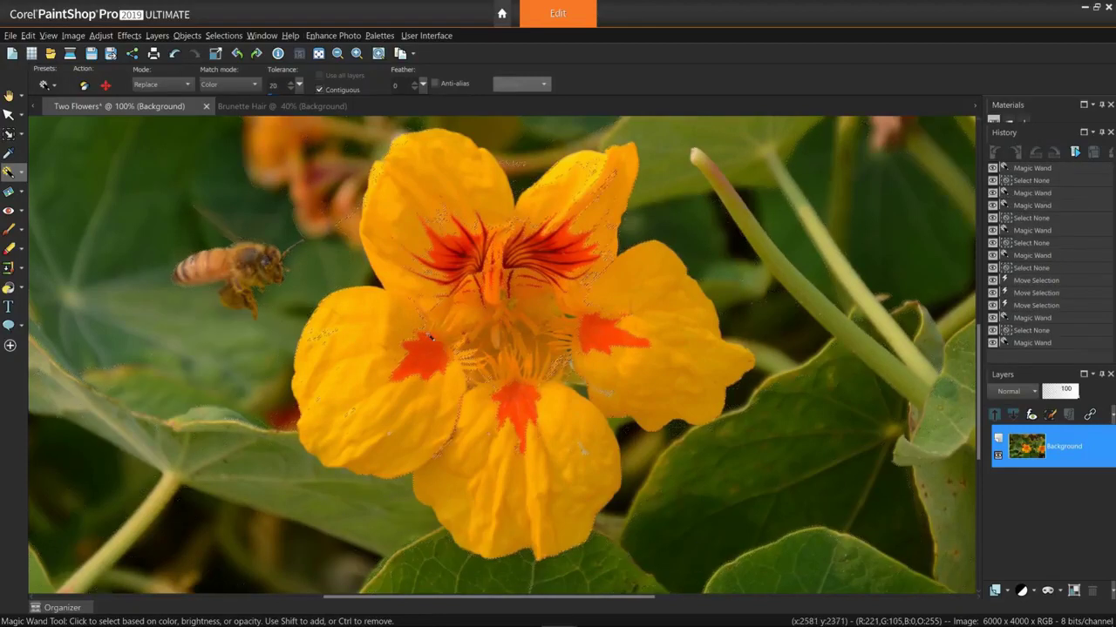
key(ctrl)
key(ctrl+d)
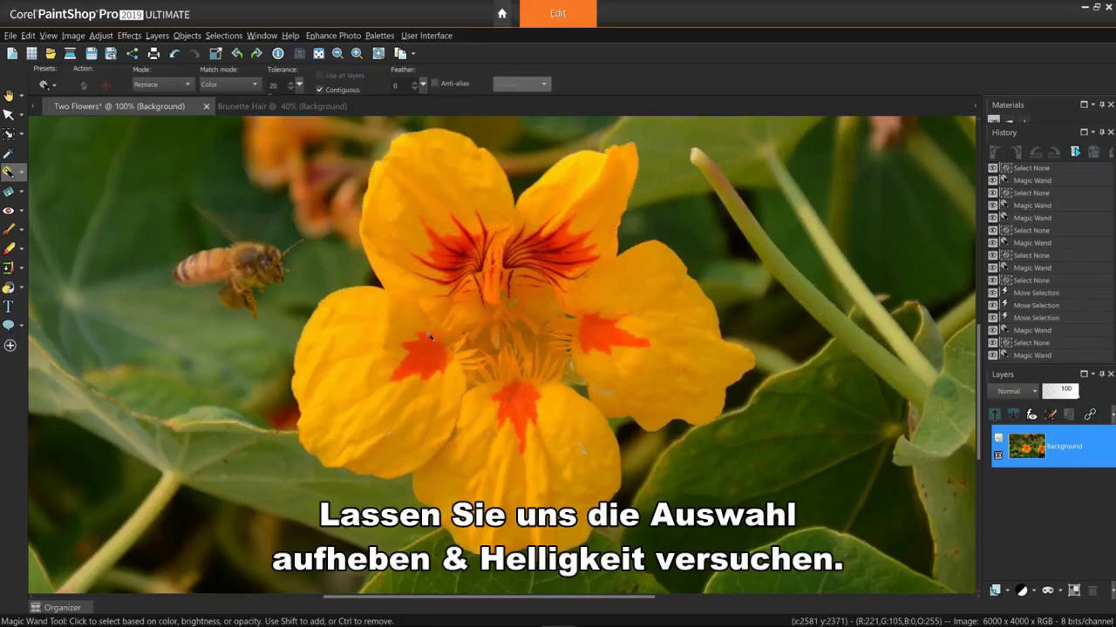
click(231, 84)
Use Brightness matching at tolerance 69 to select the red markings and similar dark areas.
click(238, 126)
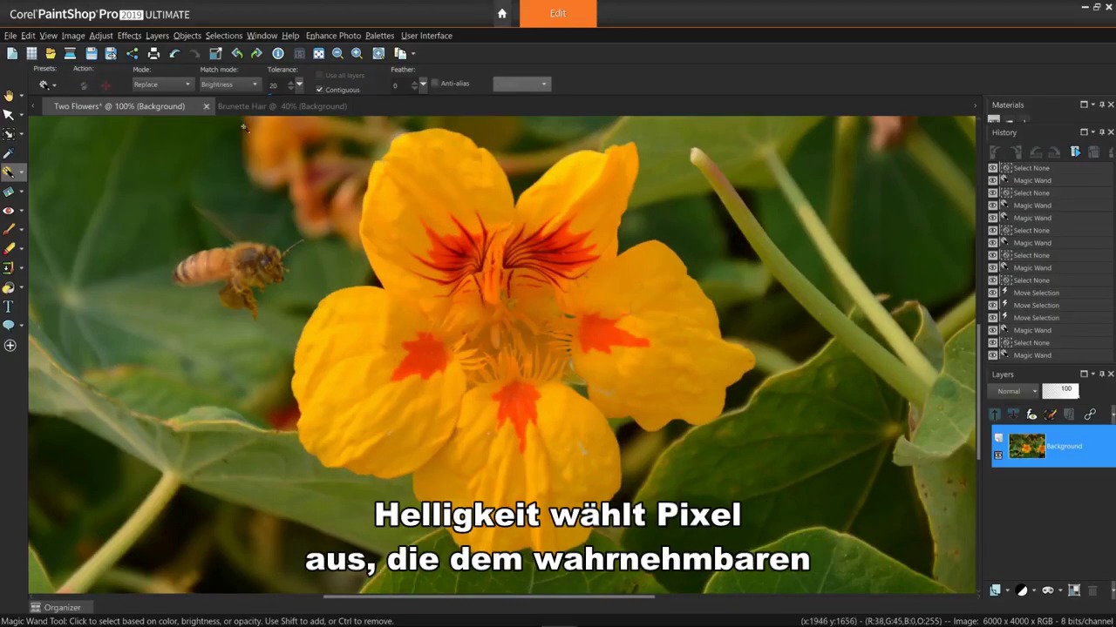
click(352, 349)
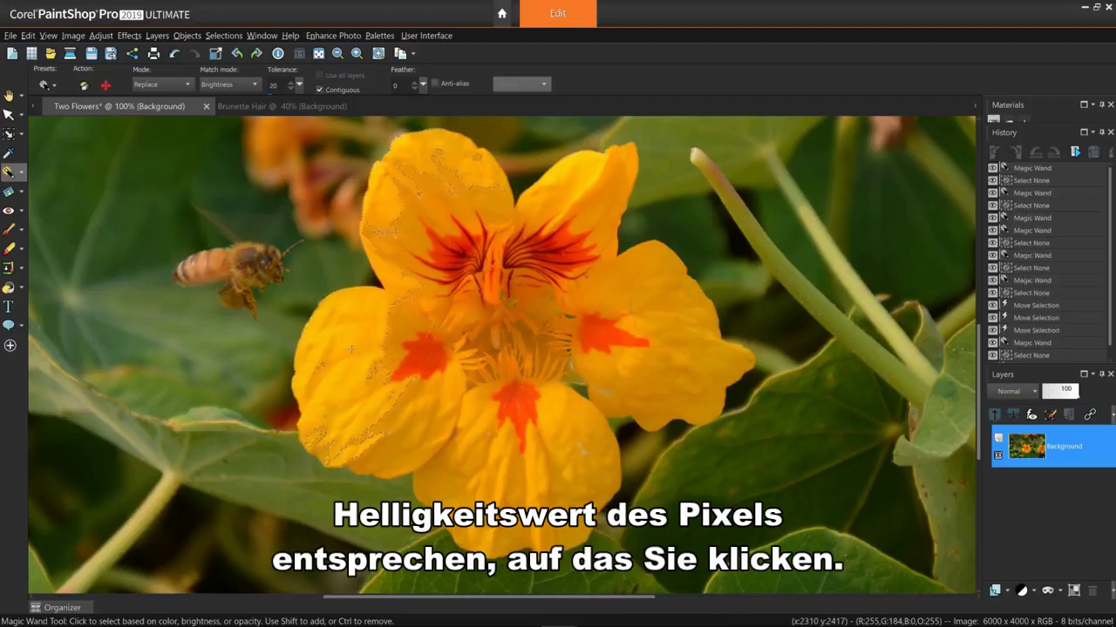
key(ctrl+d)
drag(299, 85, 305, 96)
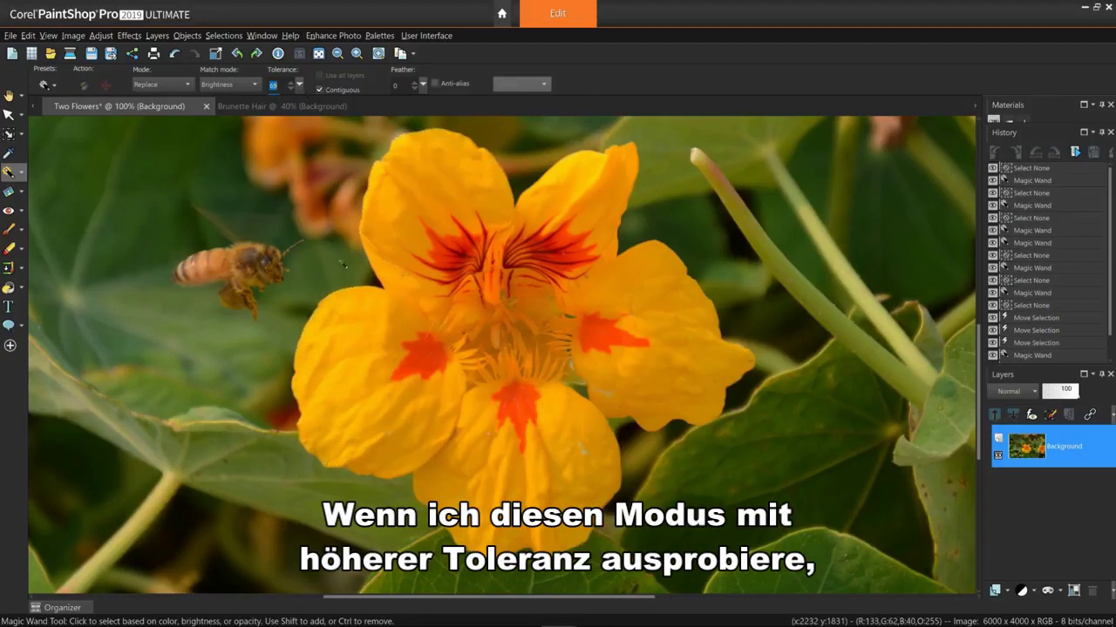
click(354, 332)
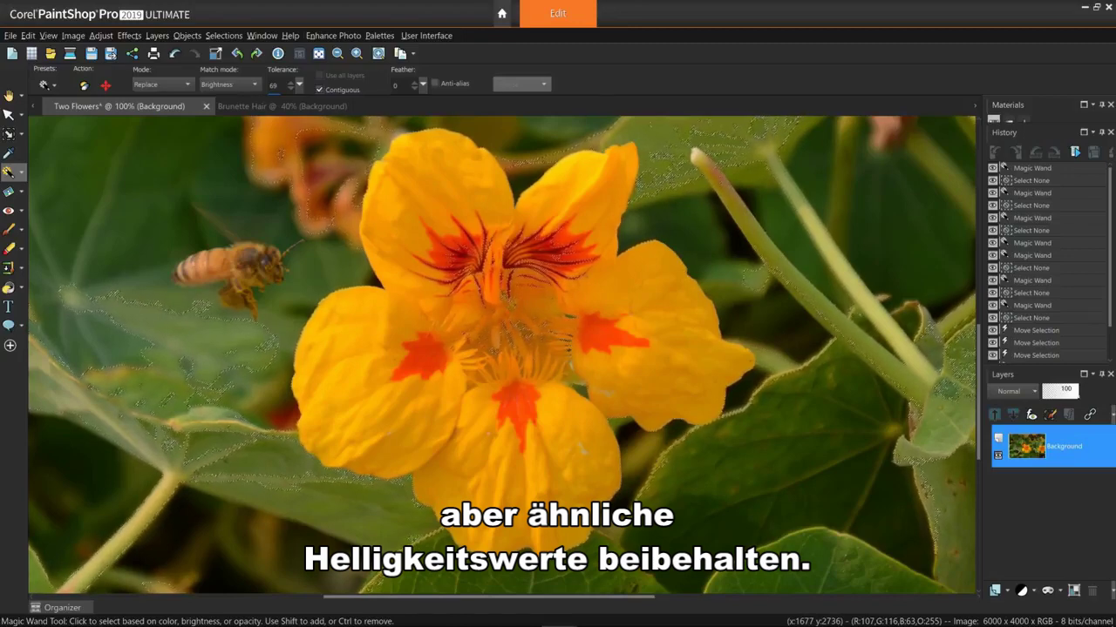
click(169, 444)
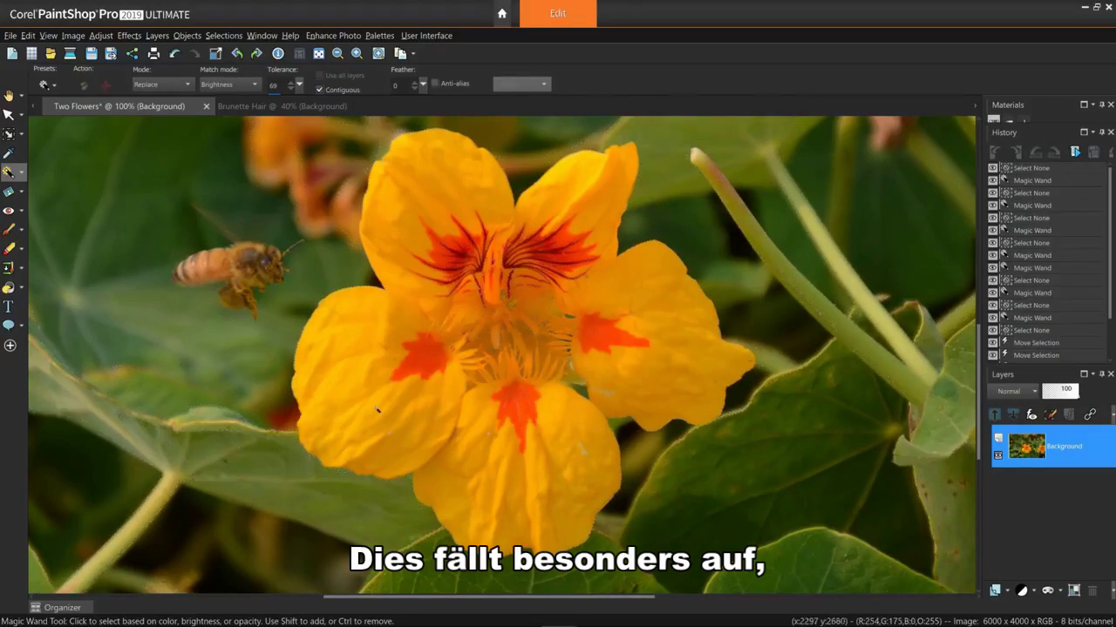
click(420, 359)
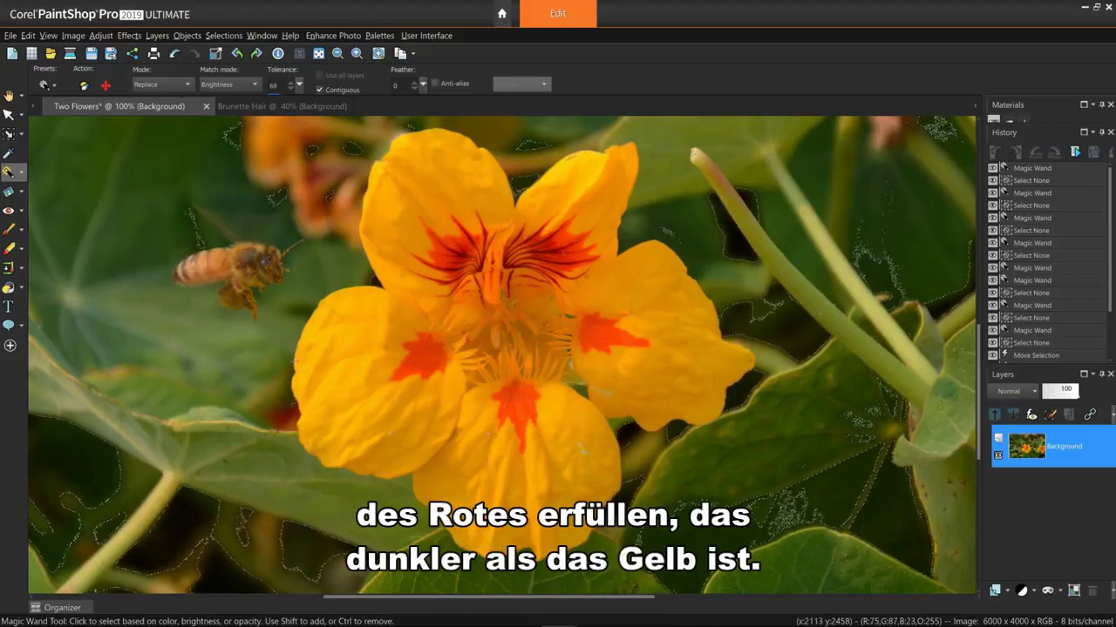
Undo the move, add and remove a dark area from the selection, then deselect.
key(ctrl+z)
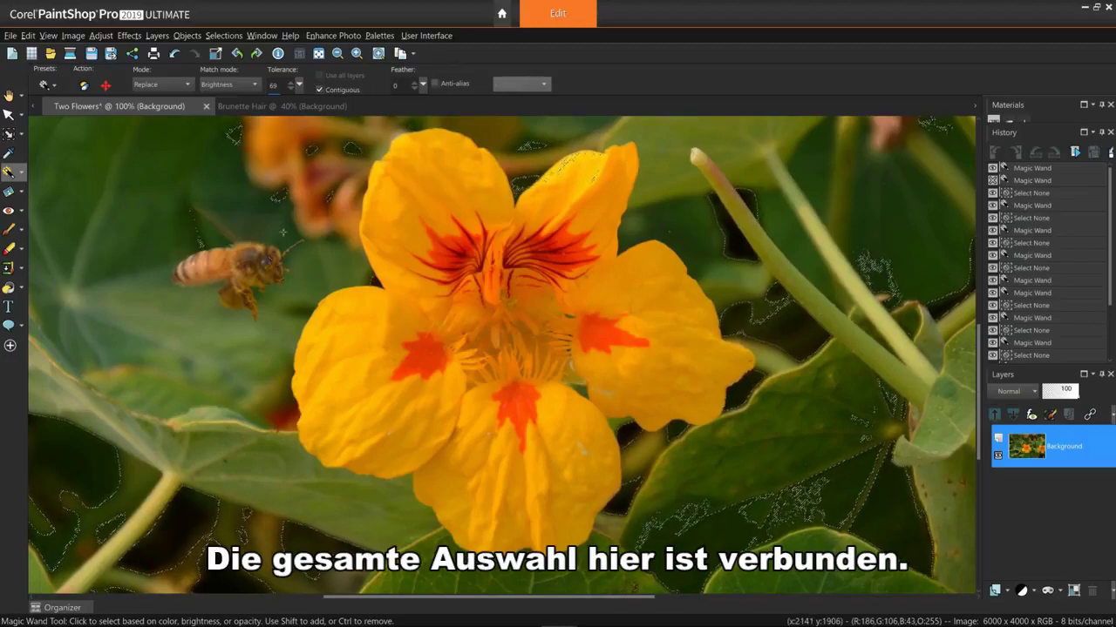
key(shift)
shift+click(91, 454)
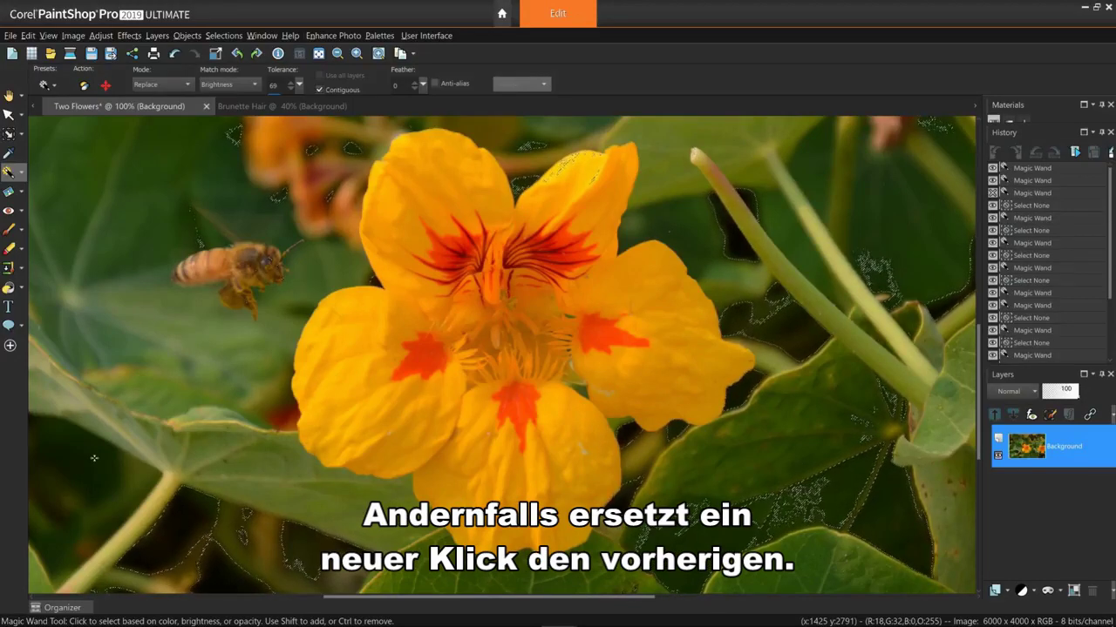
ctrl+click(95, 458)
key(ctrl+d)
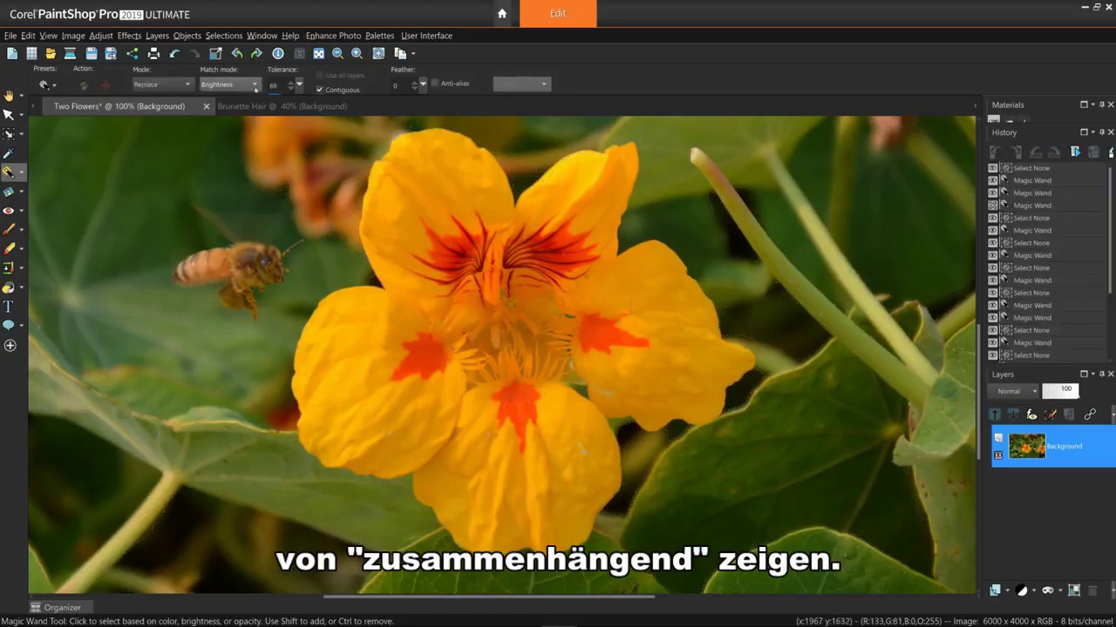
click(254, 85)
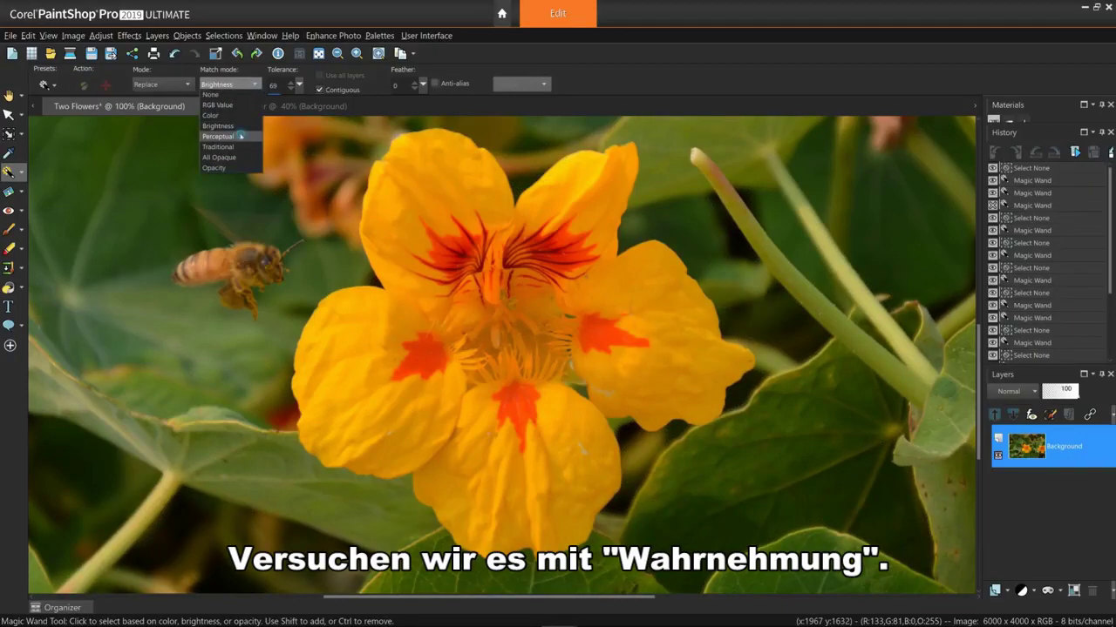
Test Perceptual matching at tolerance 18 on a yellow petal, then clear the selection.
click(218, 136)
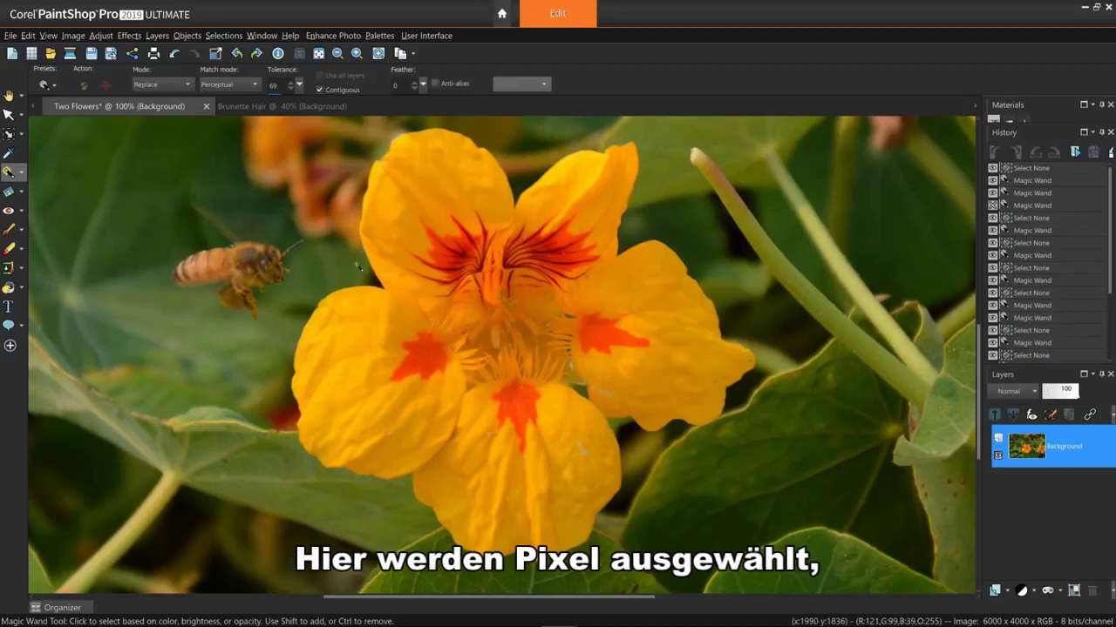
drag(299, 85, 293, 91)
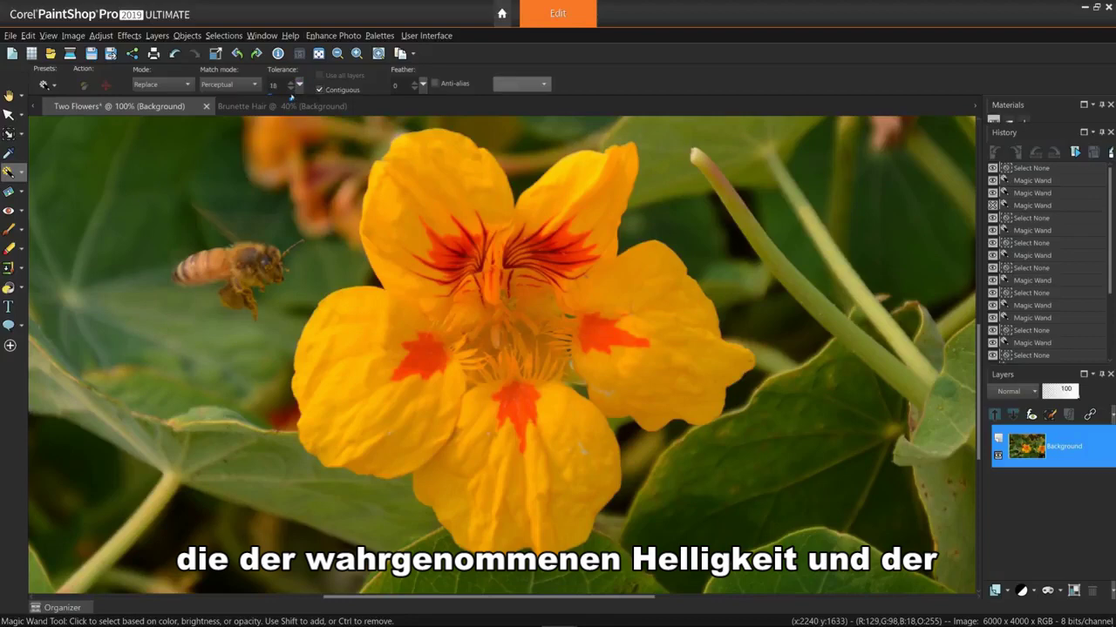
click(353, 325)
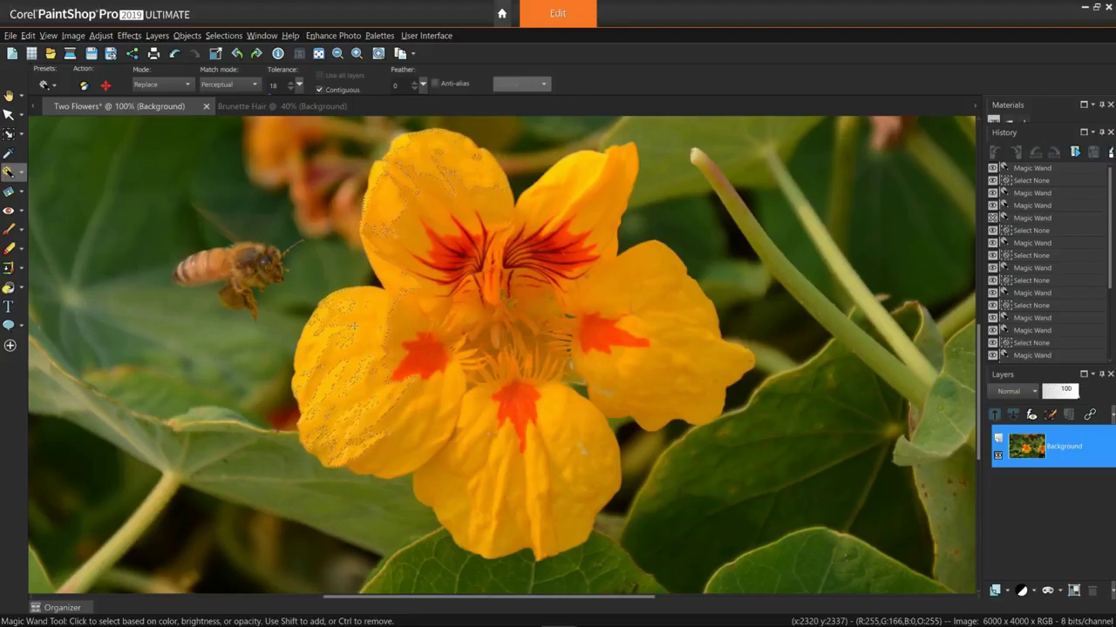
key(ctrl+d)
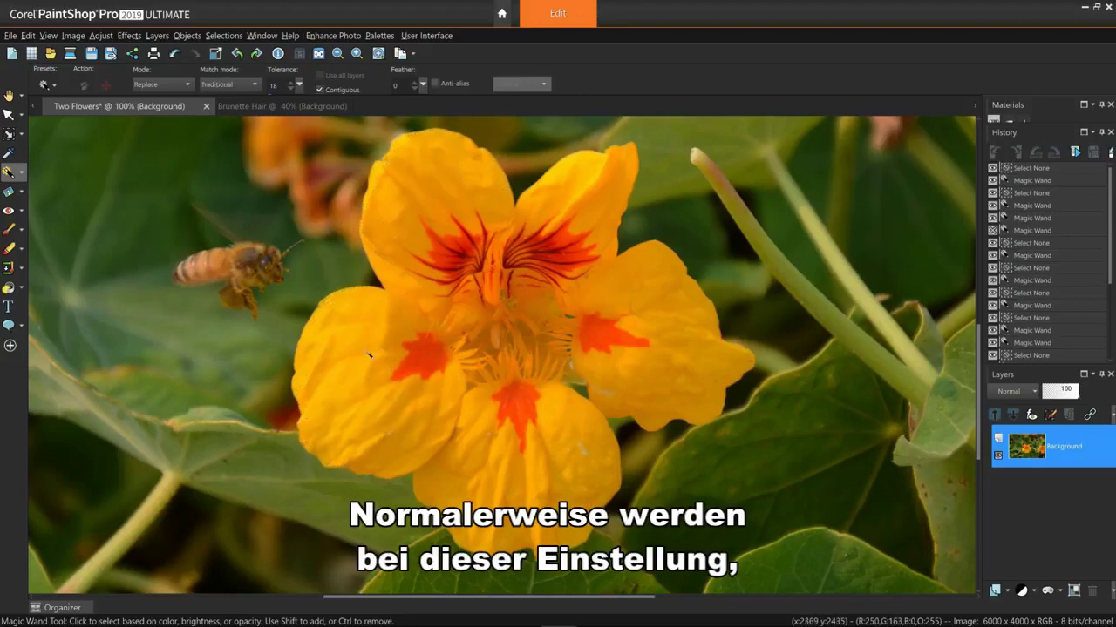
Test Traditional matching on the petals, then raise tolerance to 67 to outline the flower.
click(368, 348)
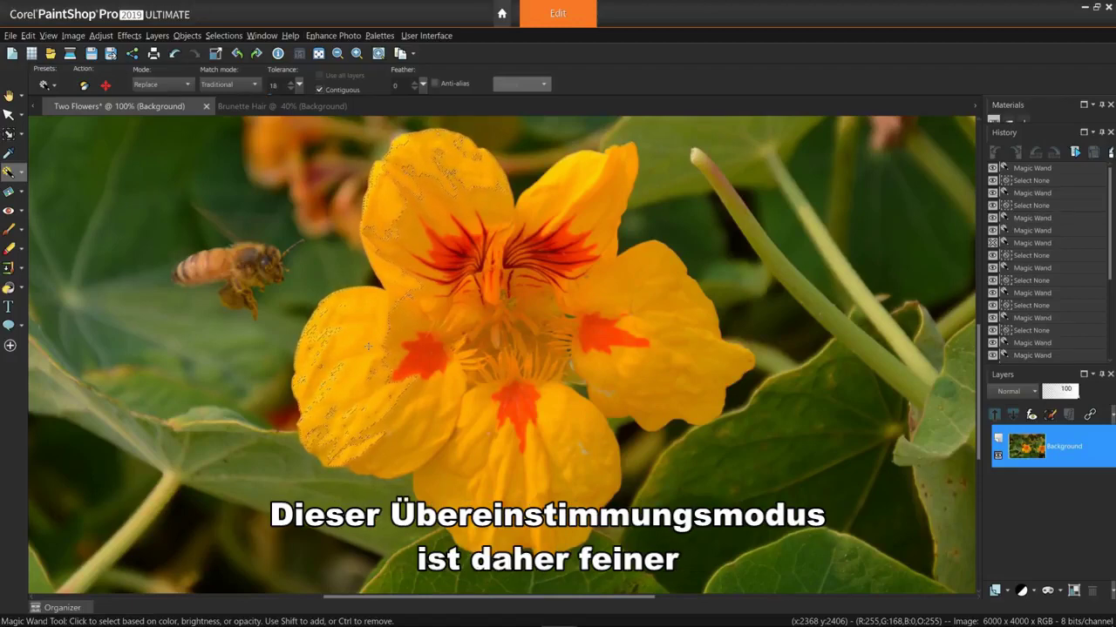
key(ctrl+d)
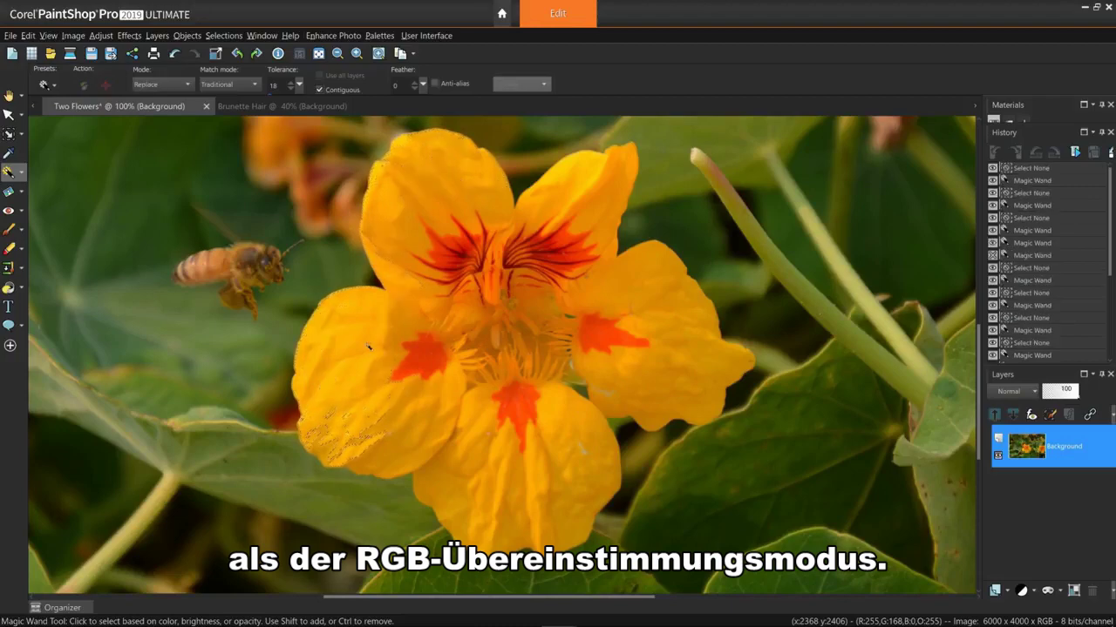
click(407, 332)
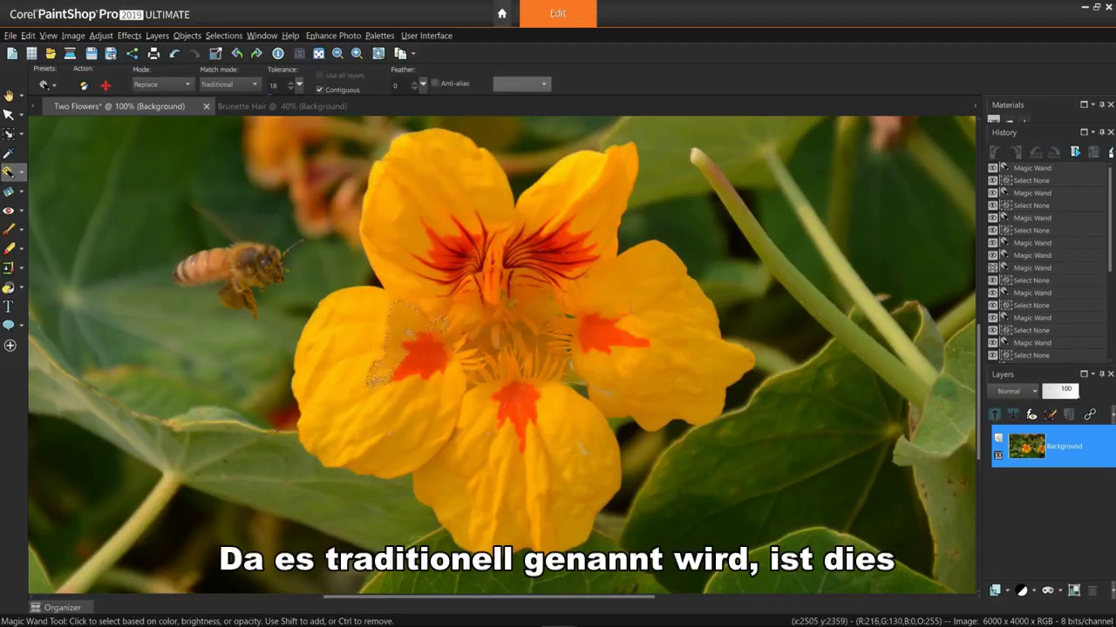
key(ctrl+d)
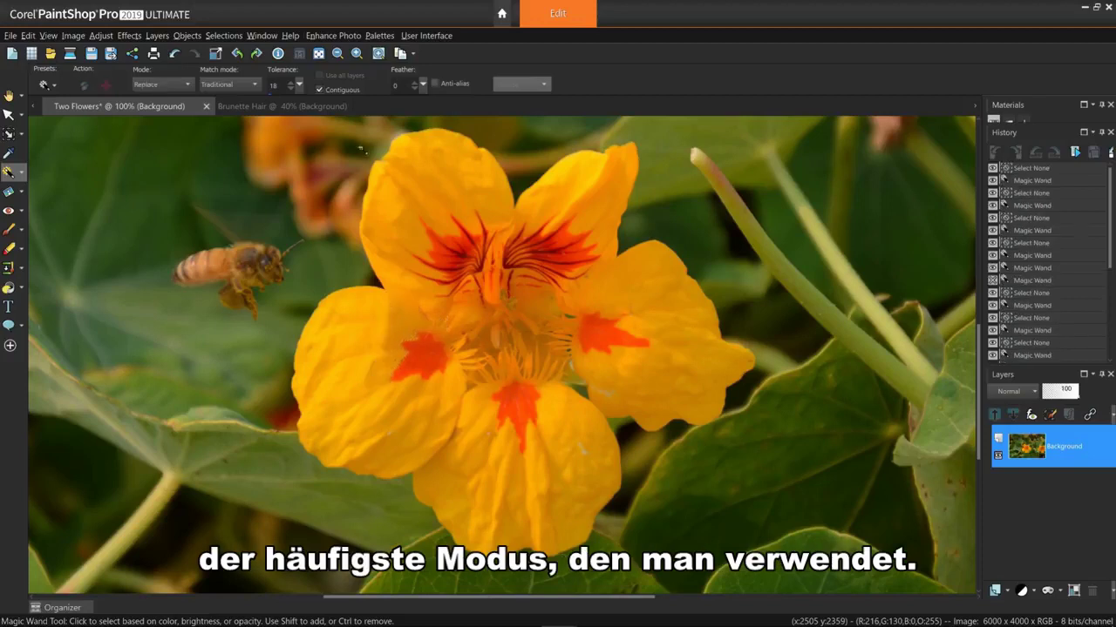
drag(299, 86, 304, 92)
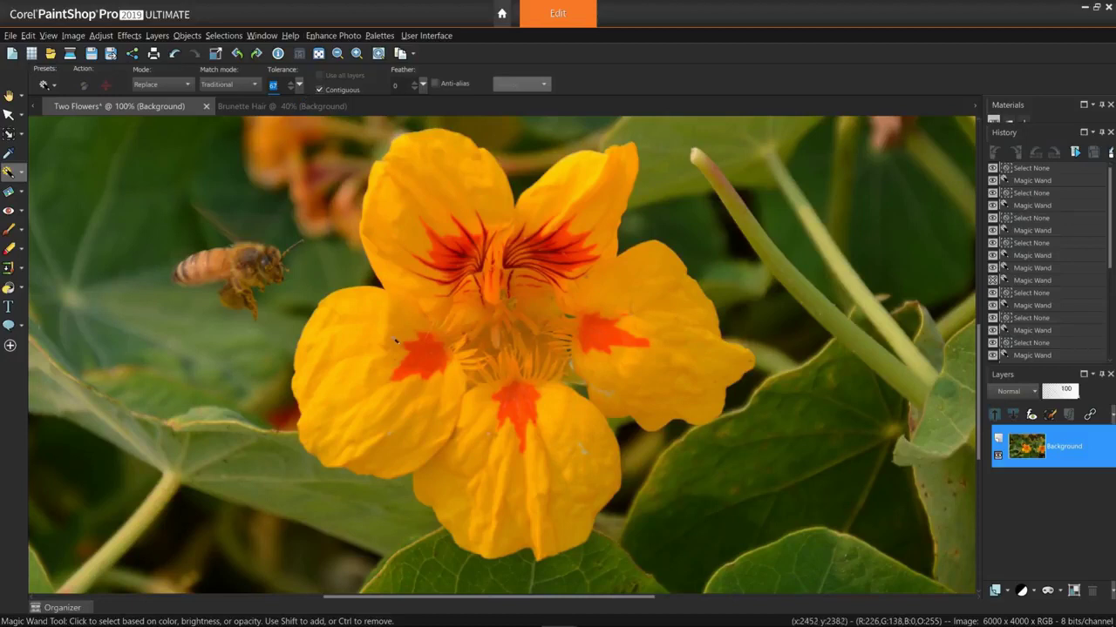
click(397, 332)
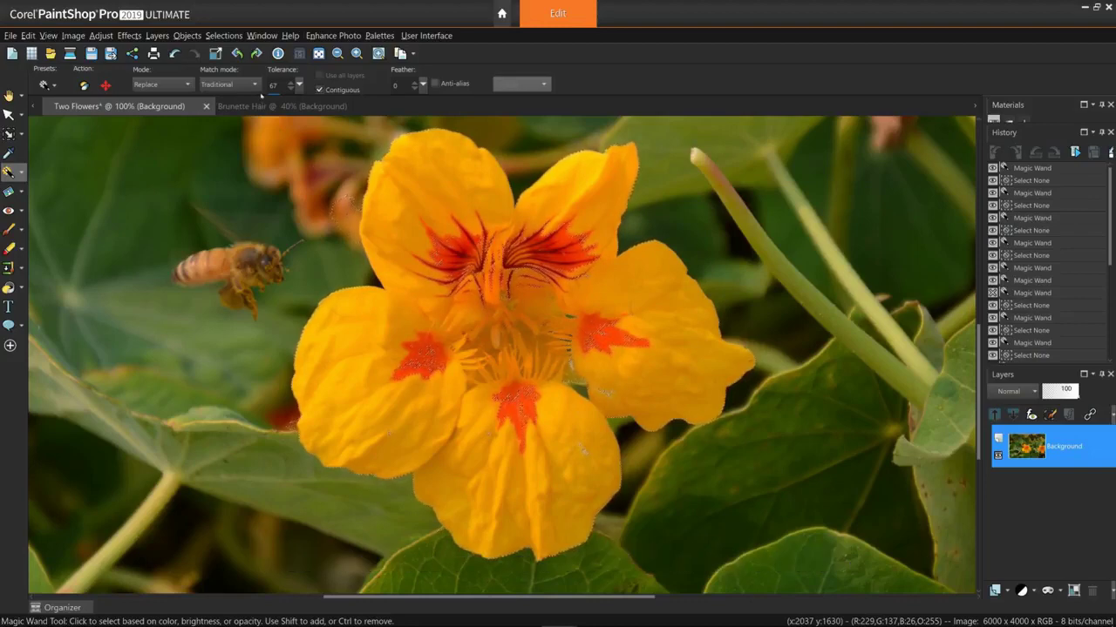
click(254, 85)
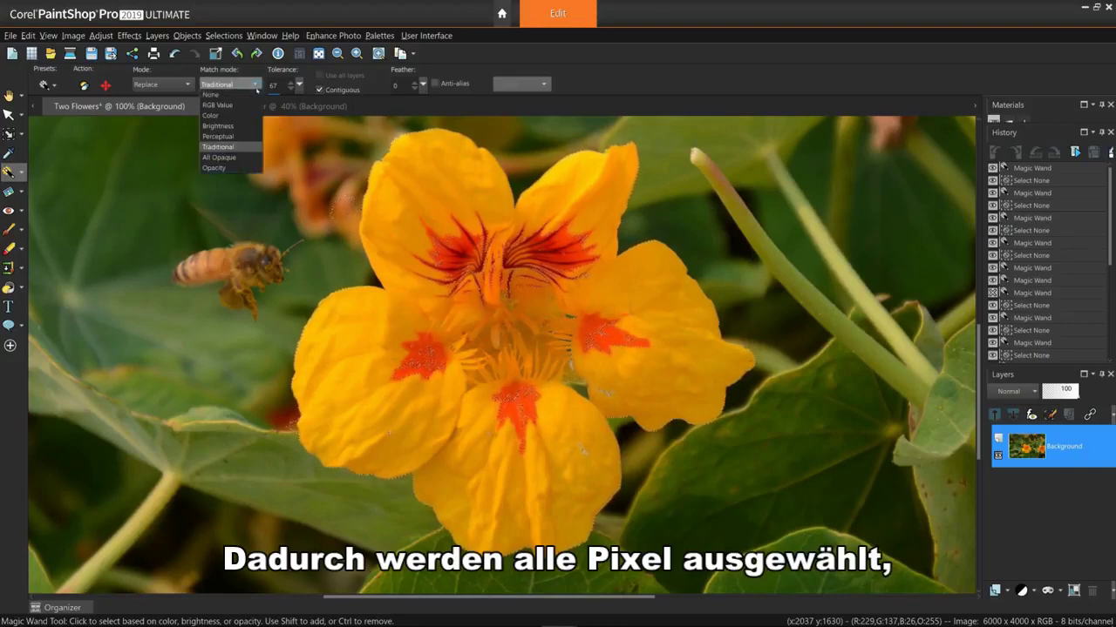
Select all opaque pixels with All Opaque matching, clear the selection, and zoom out.
click(247, 158)
click(277, 211)
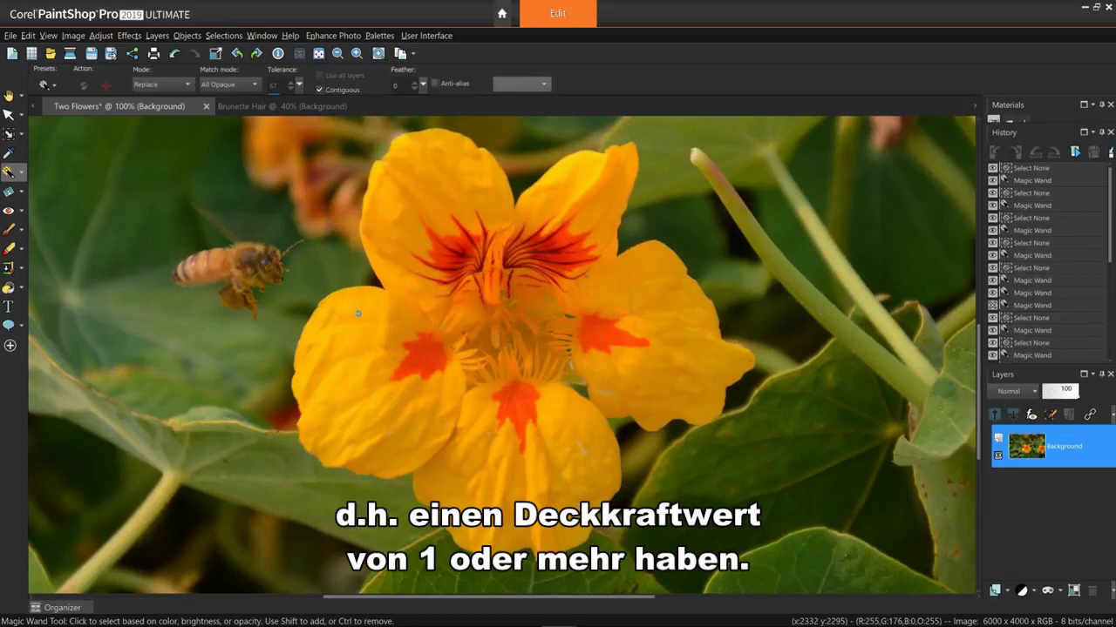
key(ctrl+d)
scroll(357, 312, down, 3)
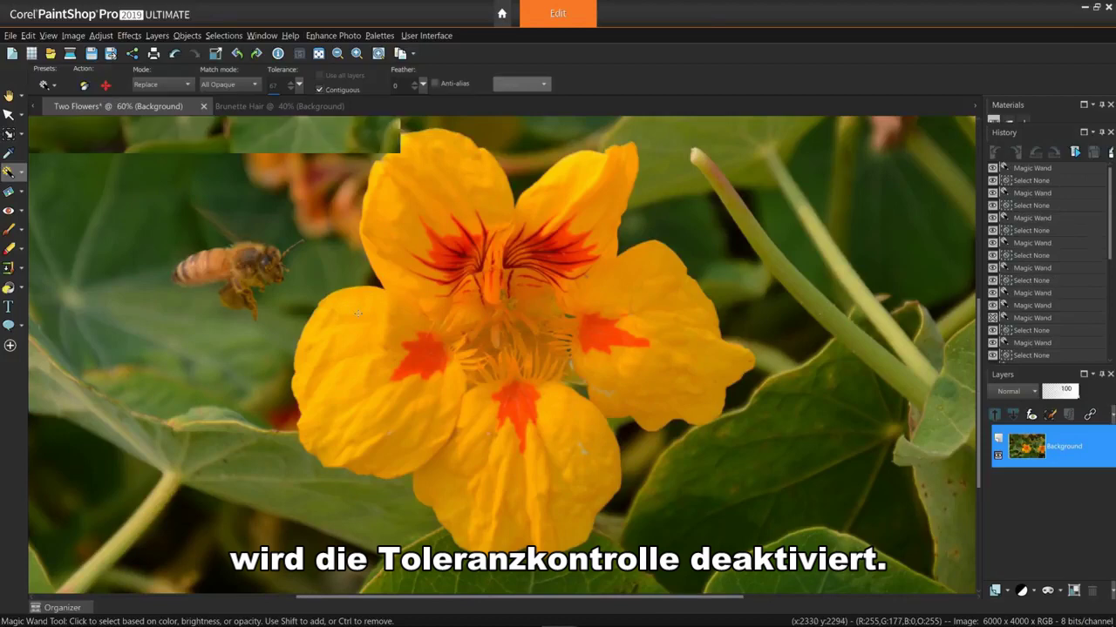
scroll(357, 312, down, 1)
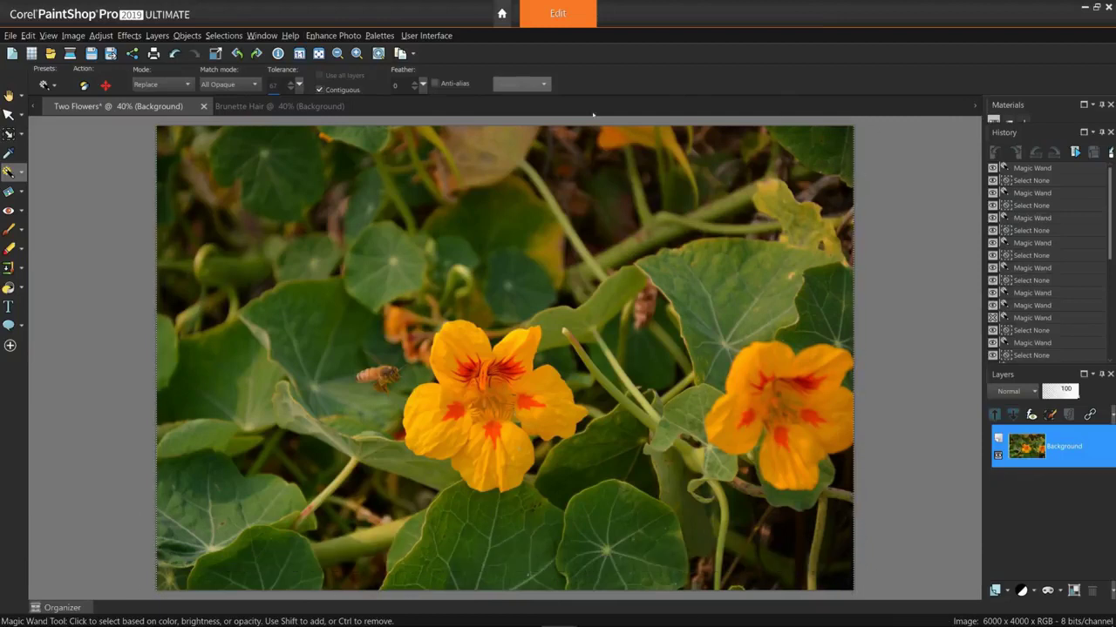
Switch Match mode to Opacity and select pixels matching the clicked opacity on the photo.
ctrl+click(596, 116)
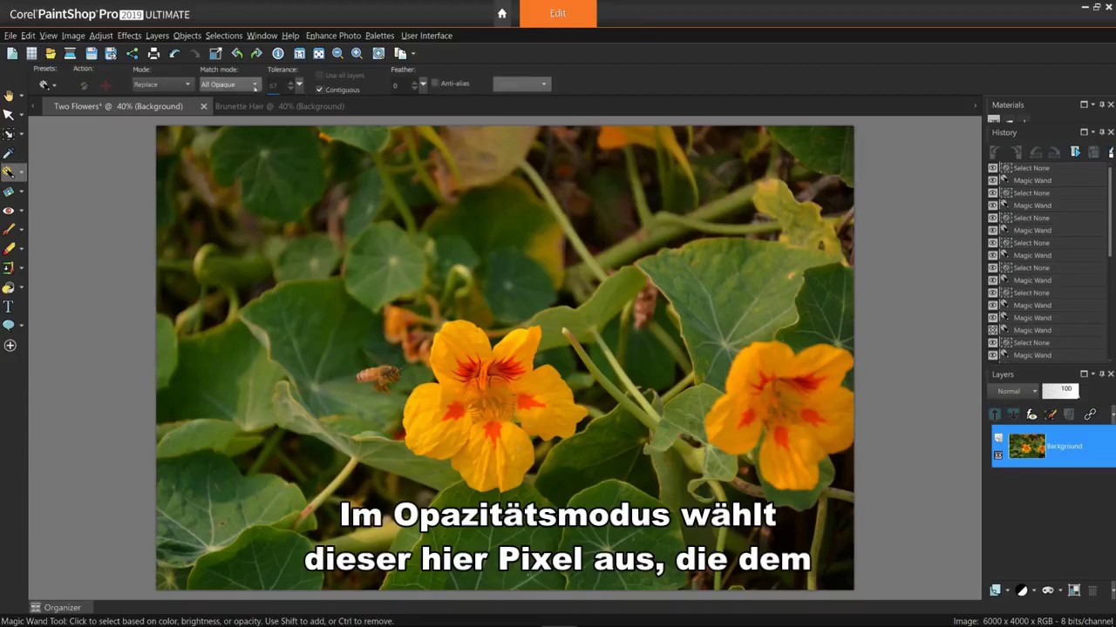
click(229, 83)
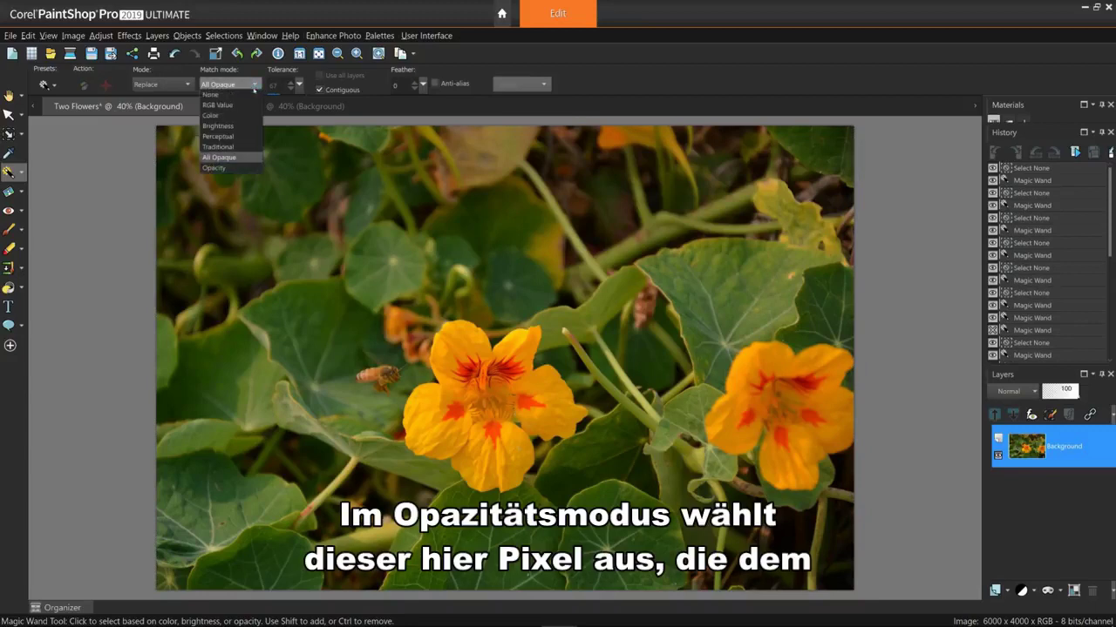
click(241, 167)
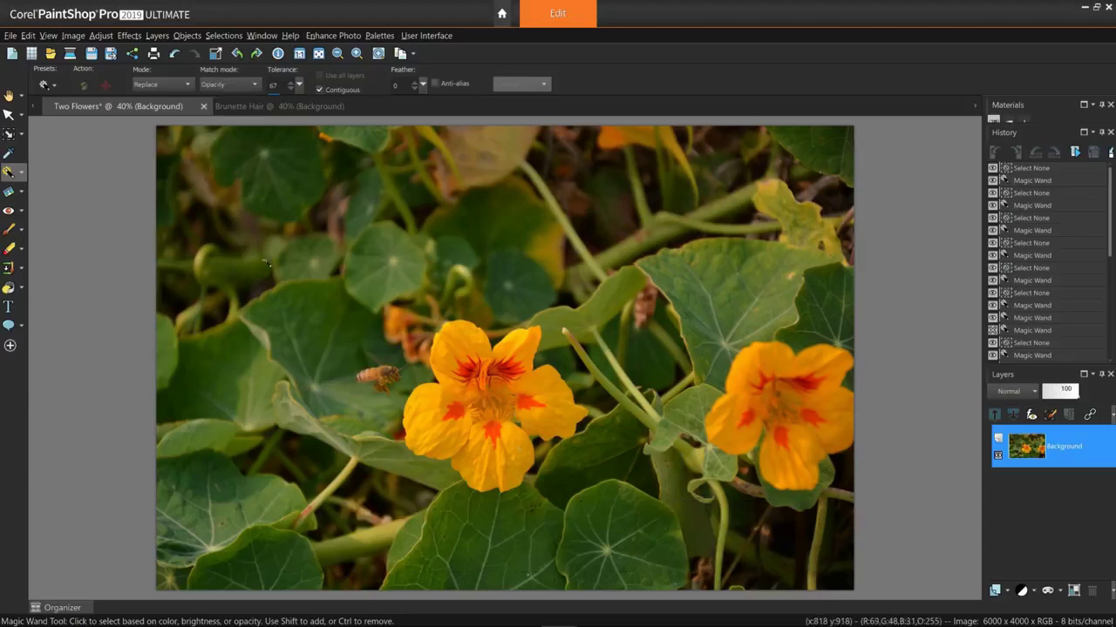
click(297, 322)
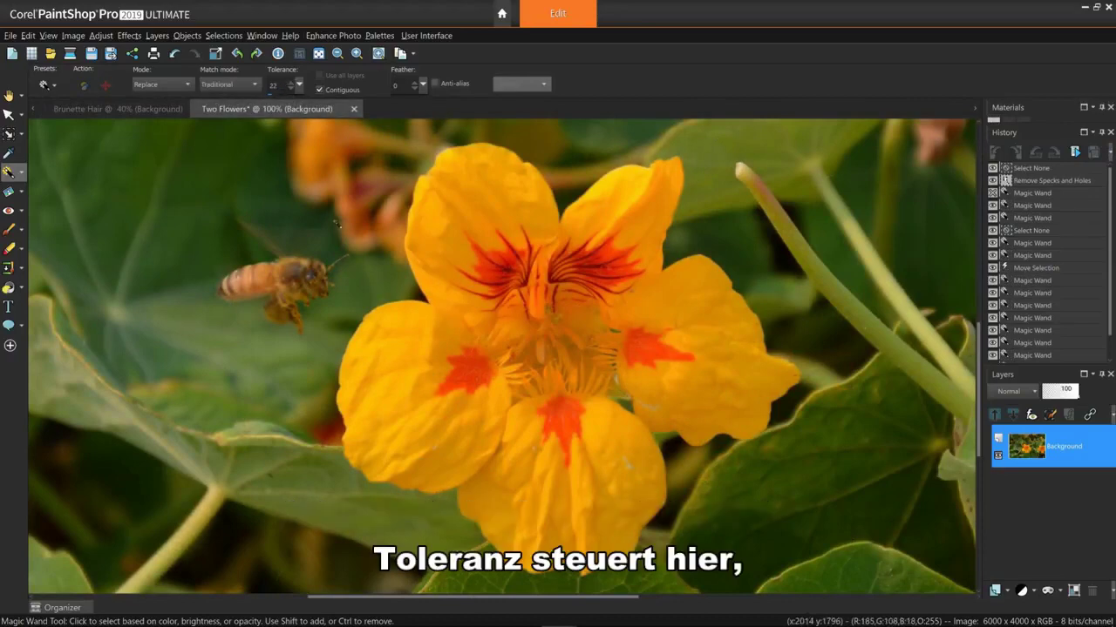
Compare petal selections, clearing and reselecting the flower at tolerance 50.
click(395, 337)
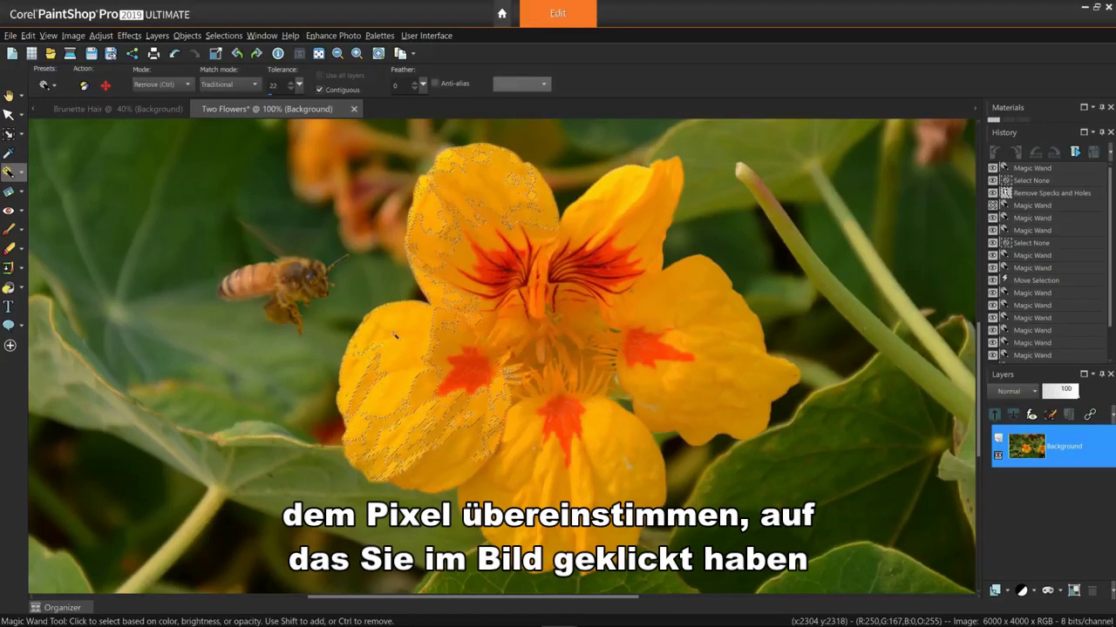
key(ctrl+d)
drag(300, 85, 298, 87)
click(400, 329)
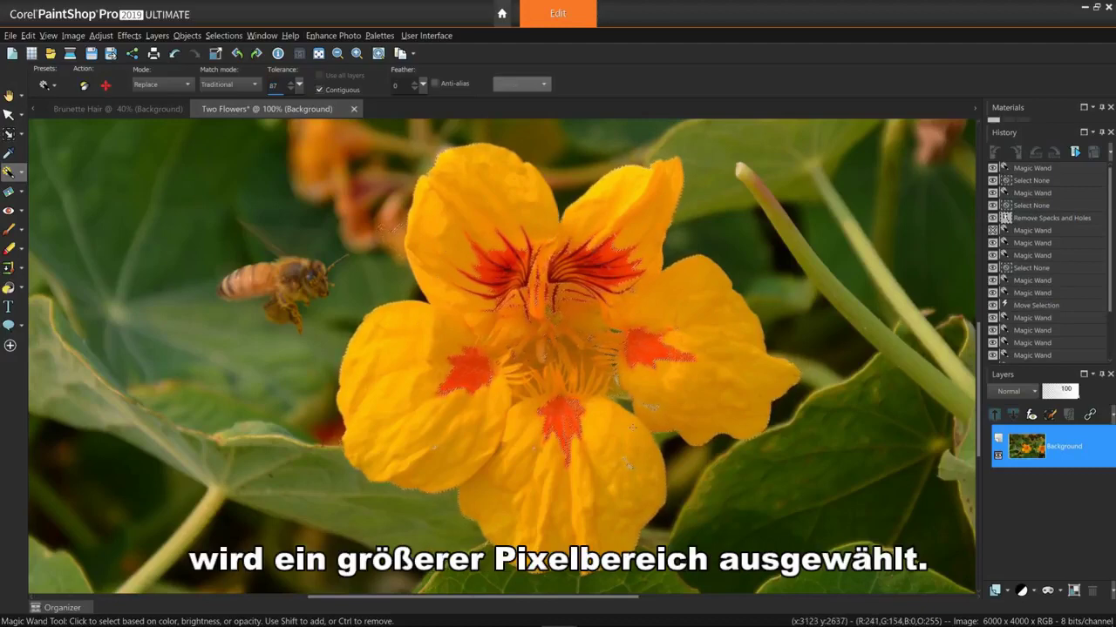
Clear the selection and reselect the nasturtium with a 24-pixel feathered edge.
key(ctrl+d)
scroll(426, 92, up, 2)
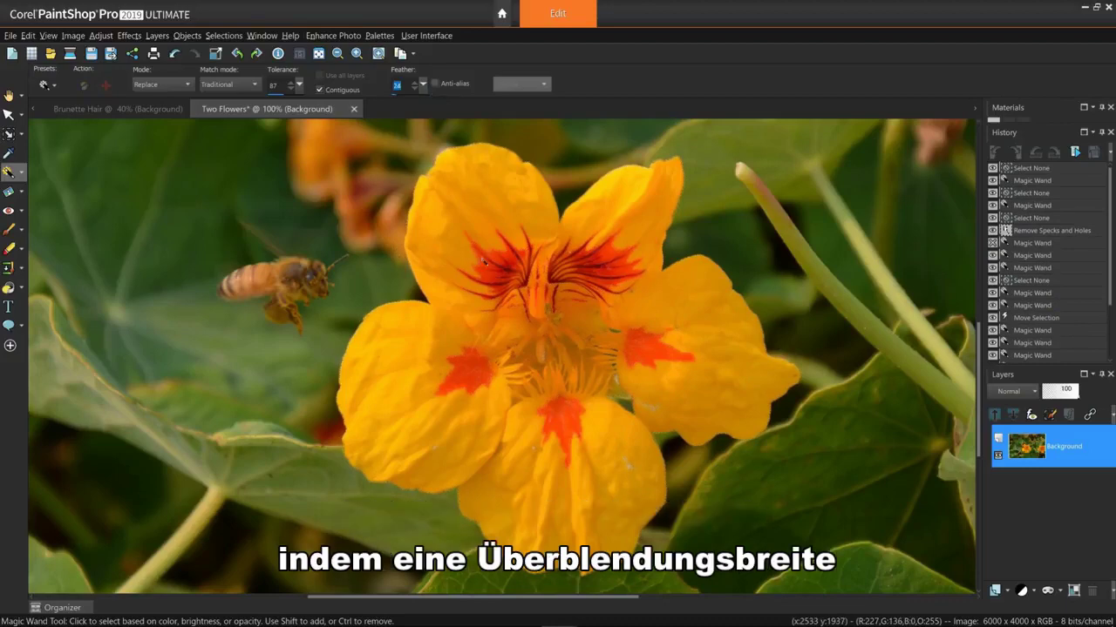
click(416, 339)
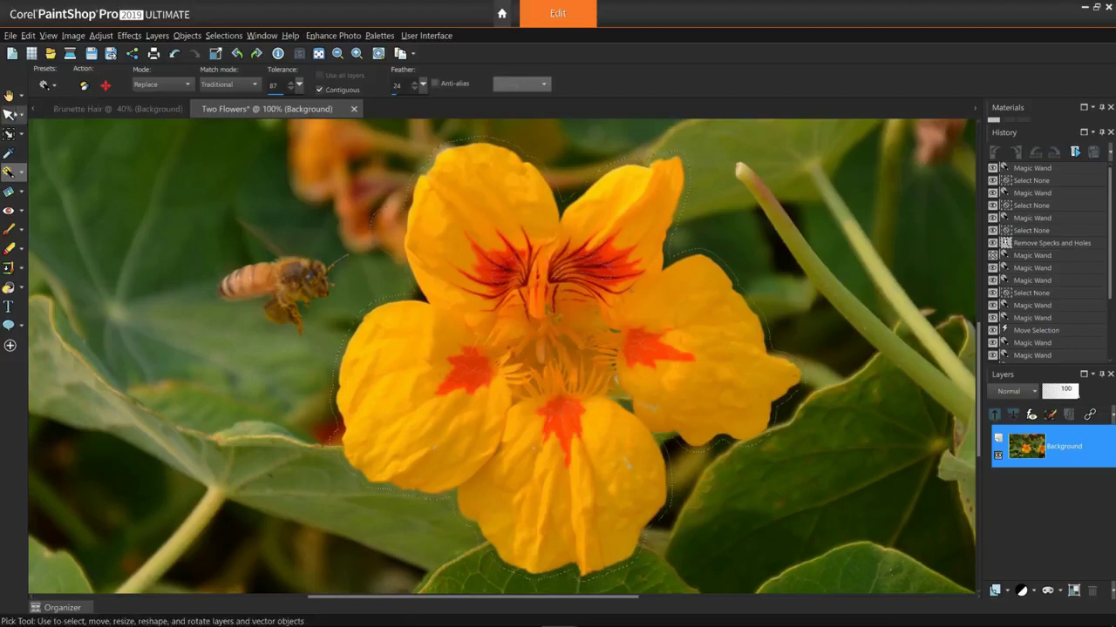
Promote the feathered selection to a layer, move the copy left of the original, and return to the Magic Wand.
key(k)
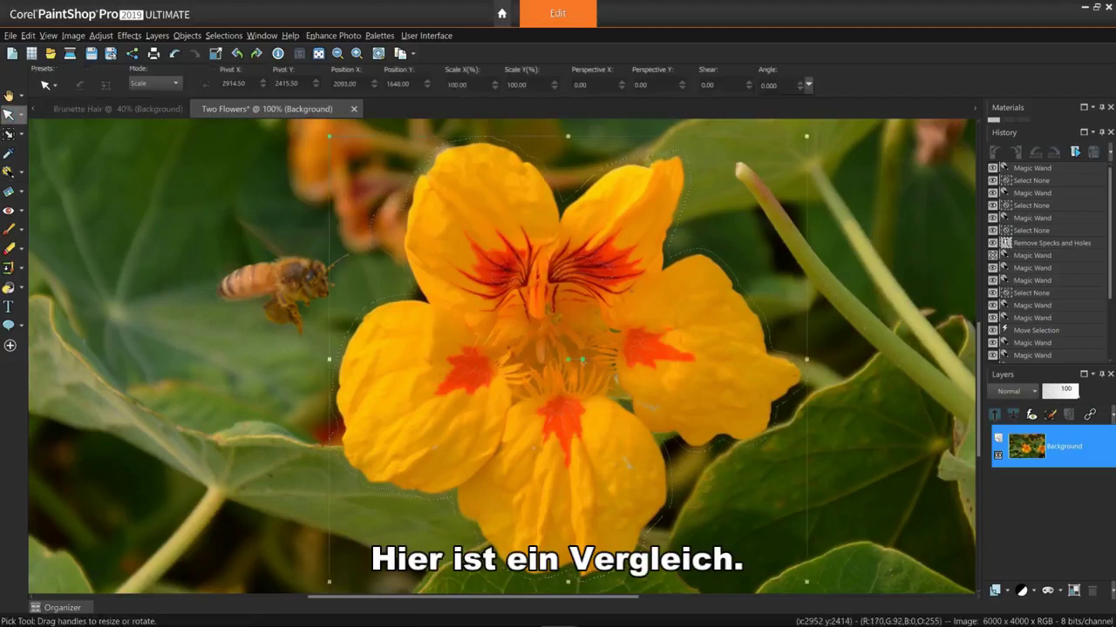
click(568, 359)
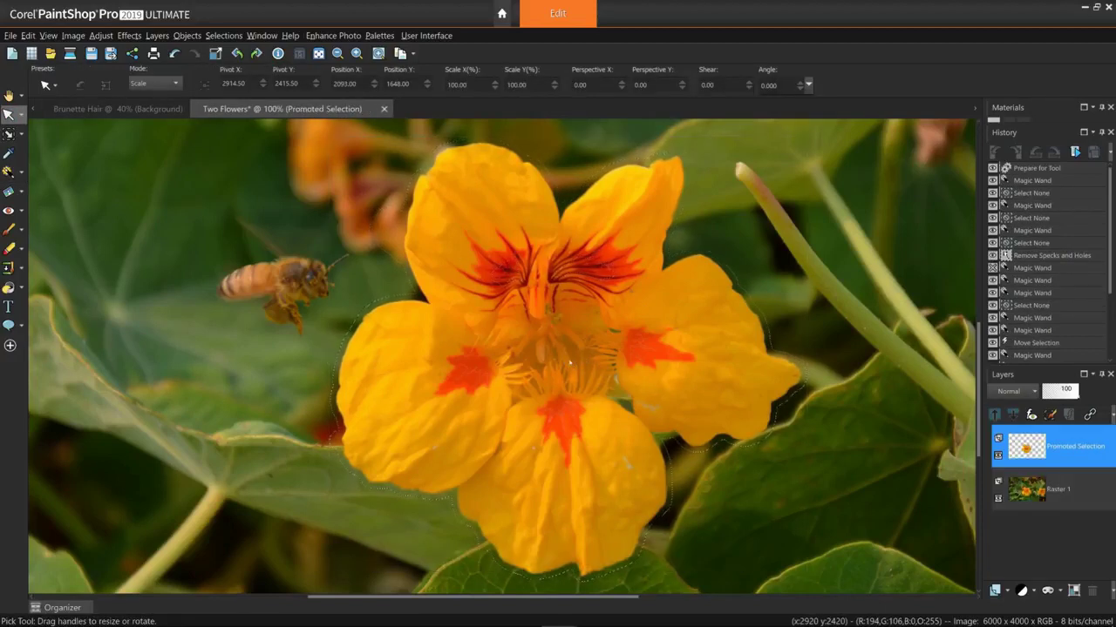
drag(568, 359, 299, 394)
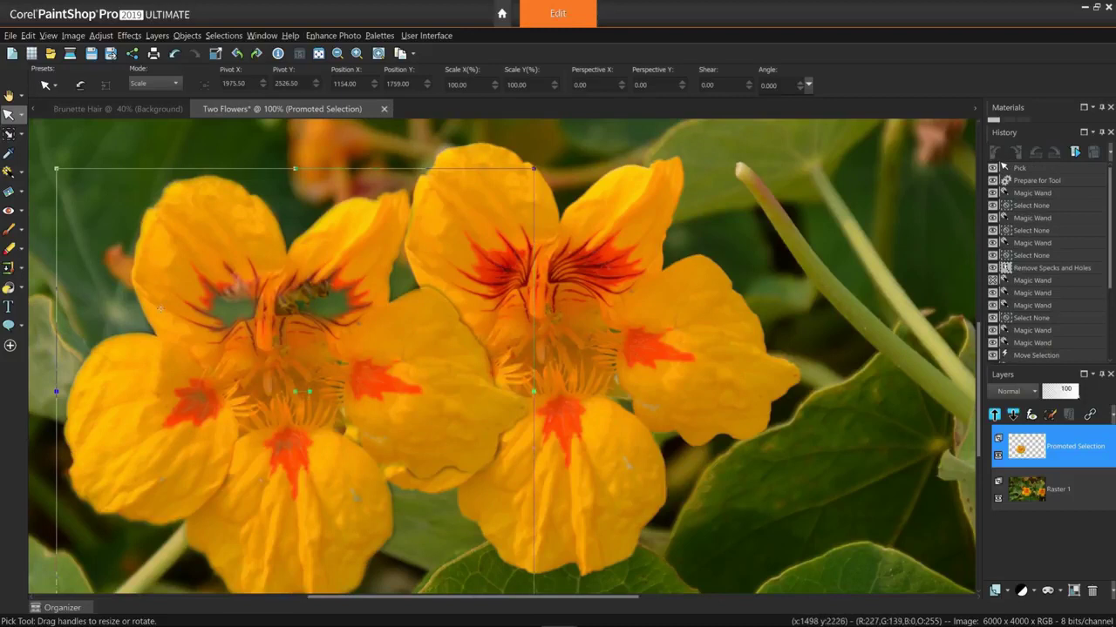
click(9, 172)
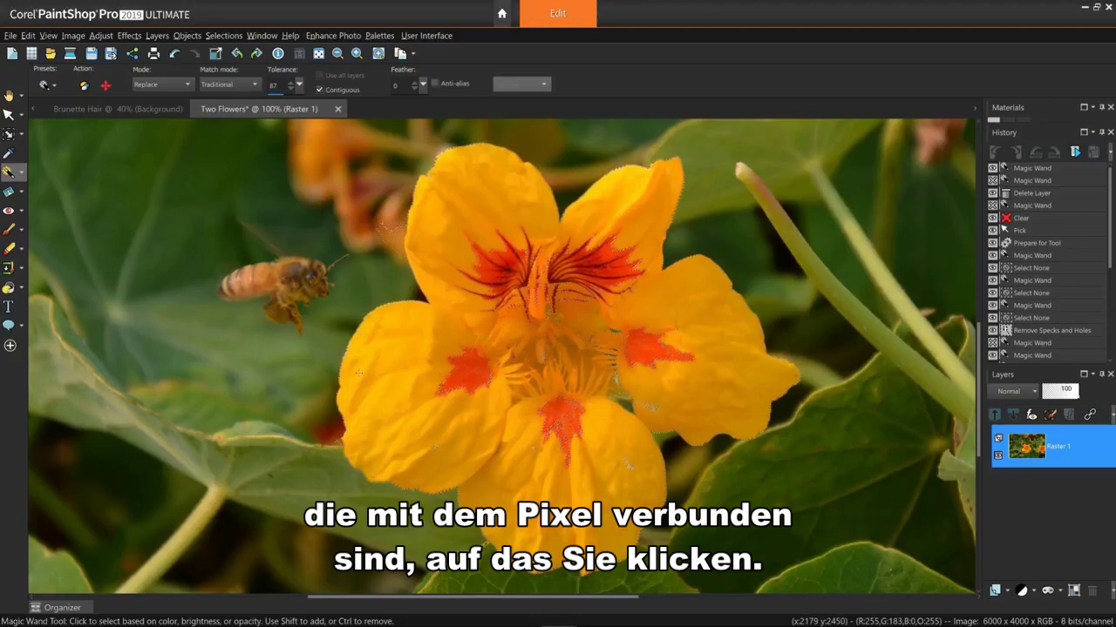
With Contiguous unchecked, select all flower-coloured pixels across the photo.
key(ctrl+d)
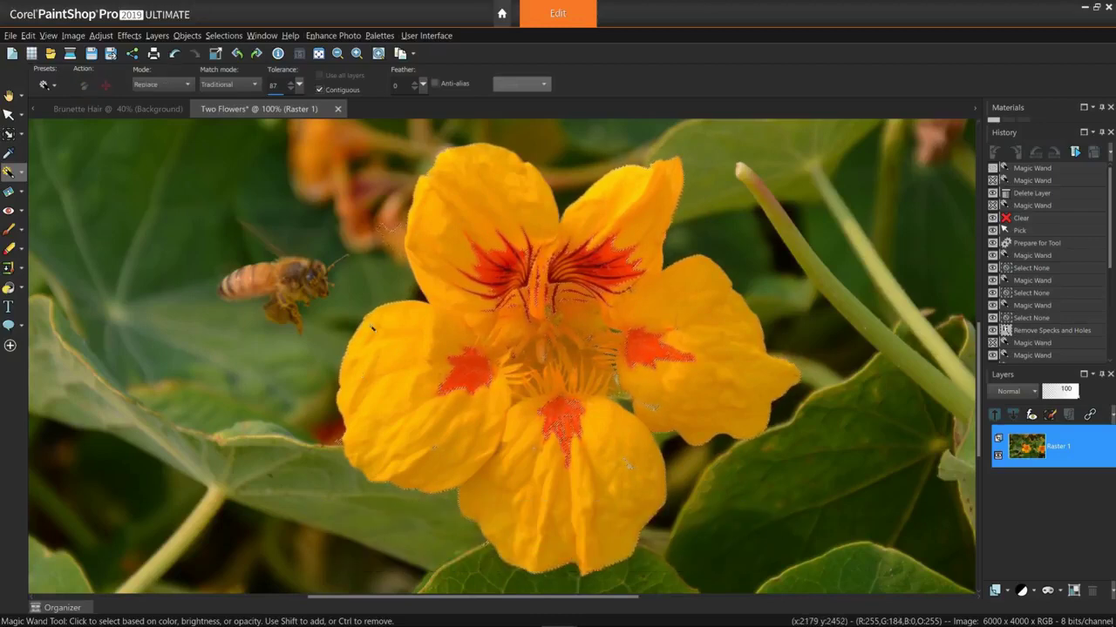
click(320, 90)
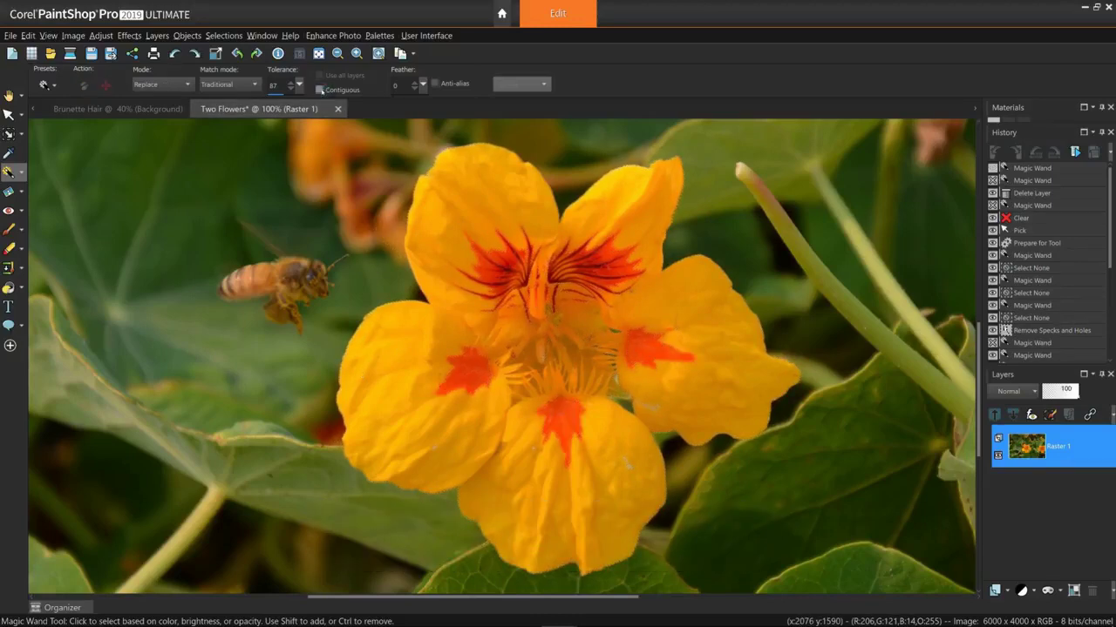
click(385, 348)
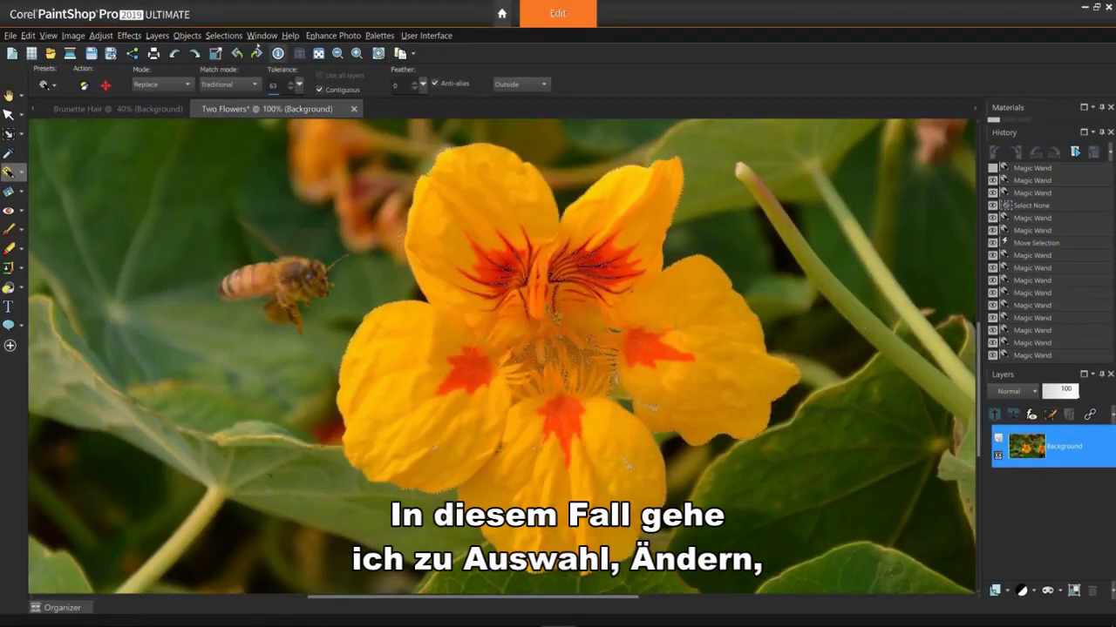
Remove specks and holes smaller than 100 × 100 pixels from the flower selection.
click(223, 35)
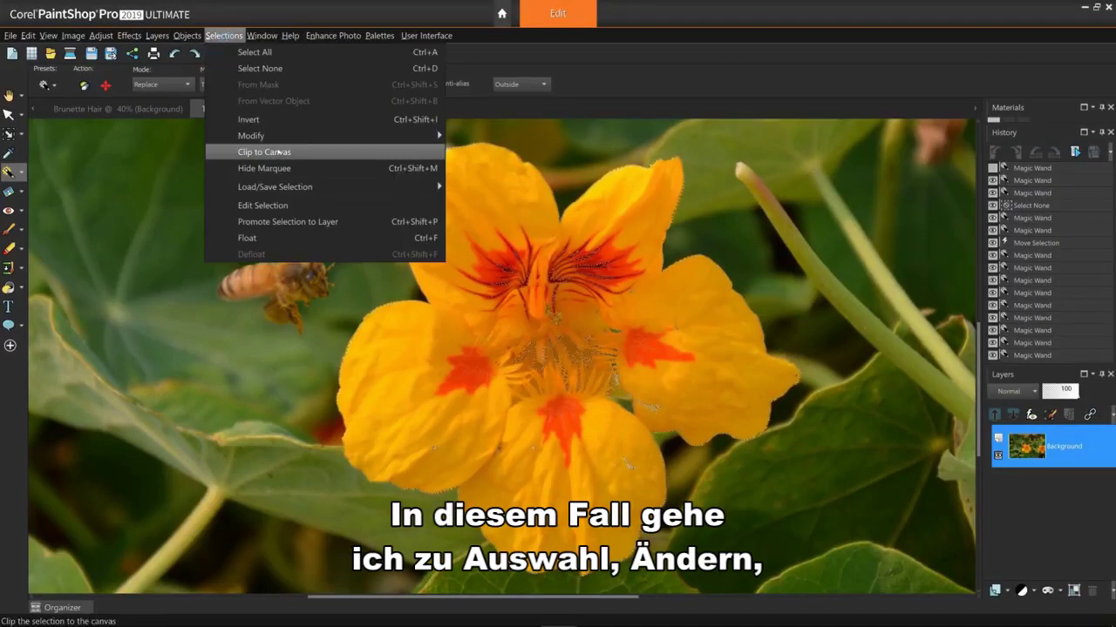
mouse_move(262, 135)
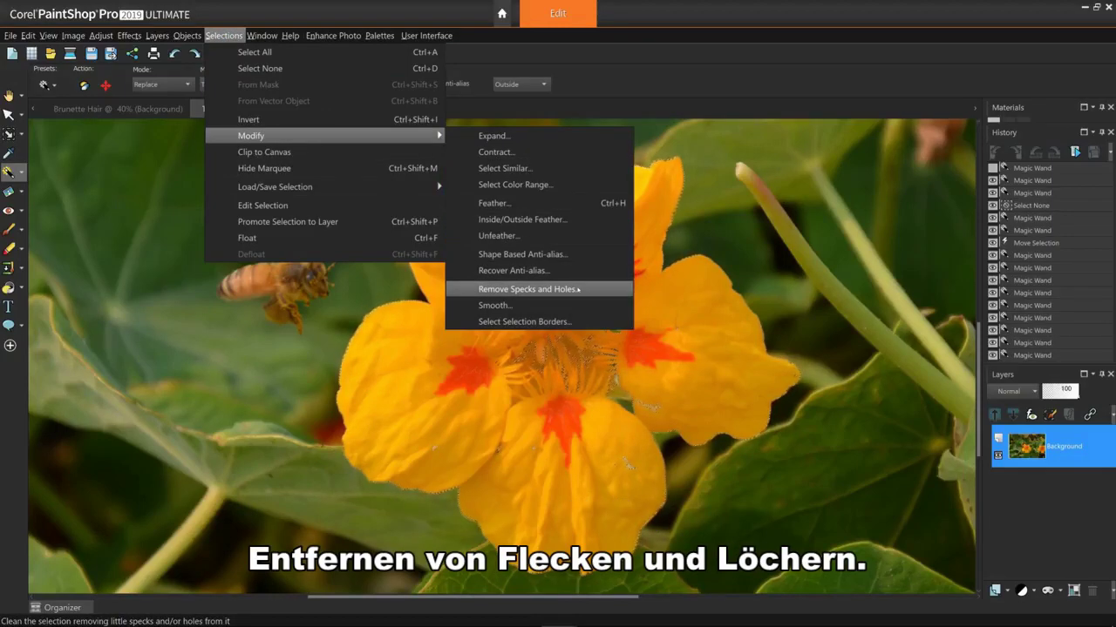
click(527, 288)
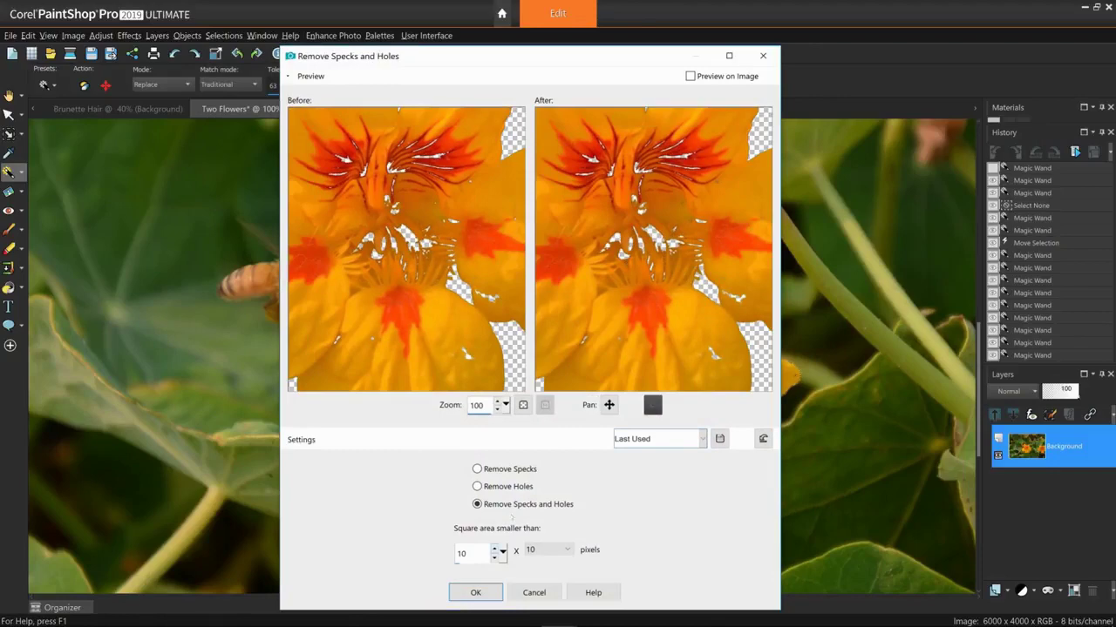
click(495, 556)
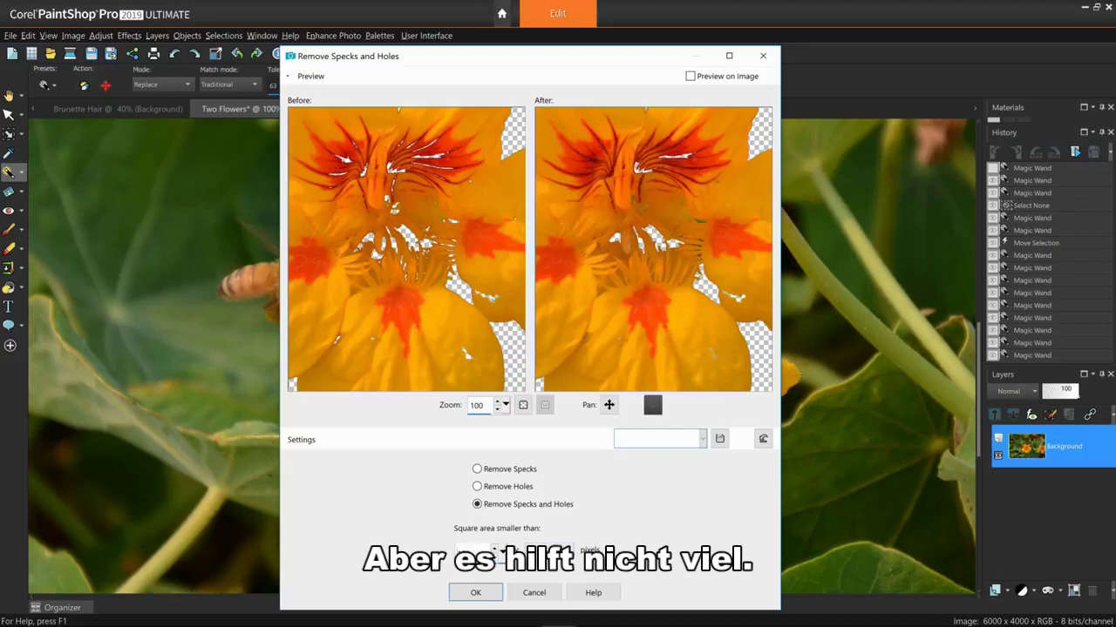
click(503, 551)
click(563, 495)
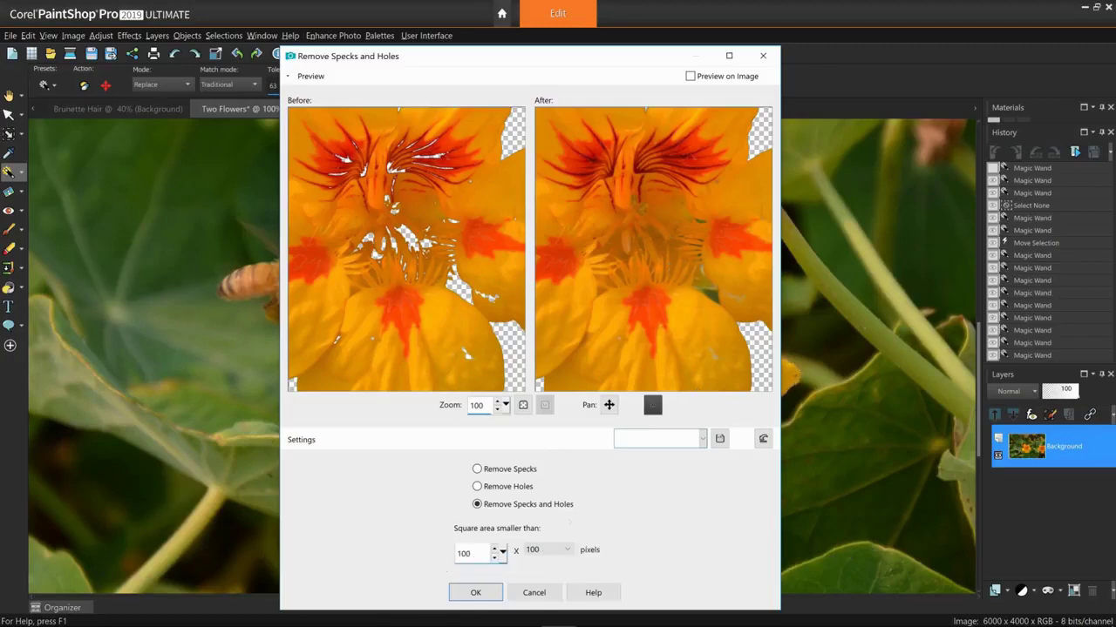
click(484, 593)
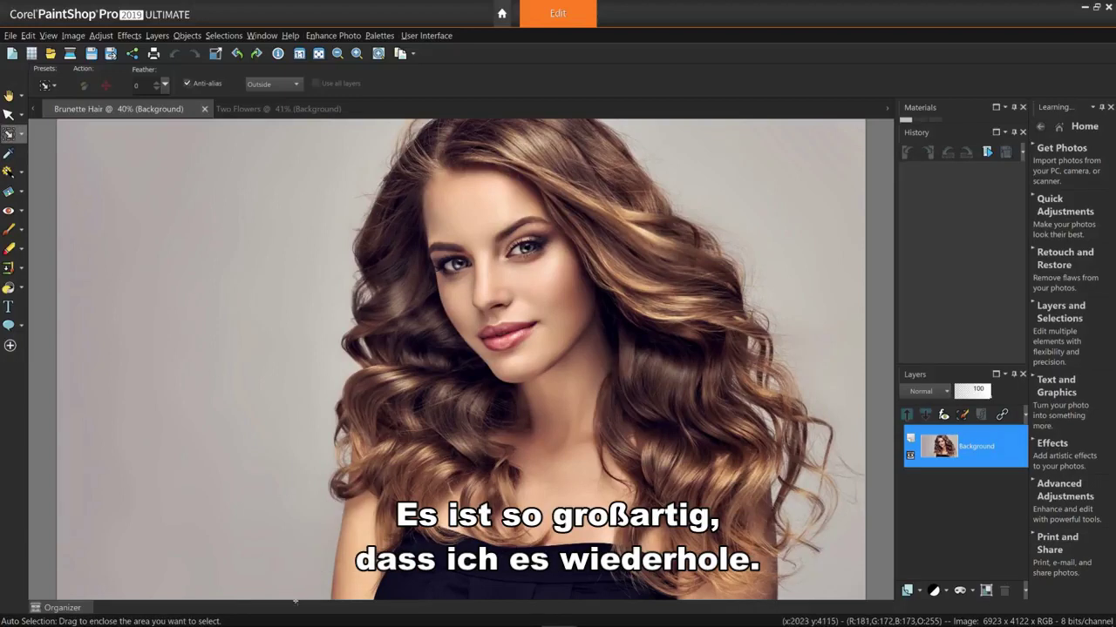
Auto-select the woman by enclosing her in a rectangle, then take the Magic Wand.
drag(290, 599, 867, 121)
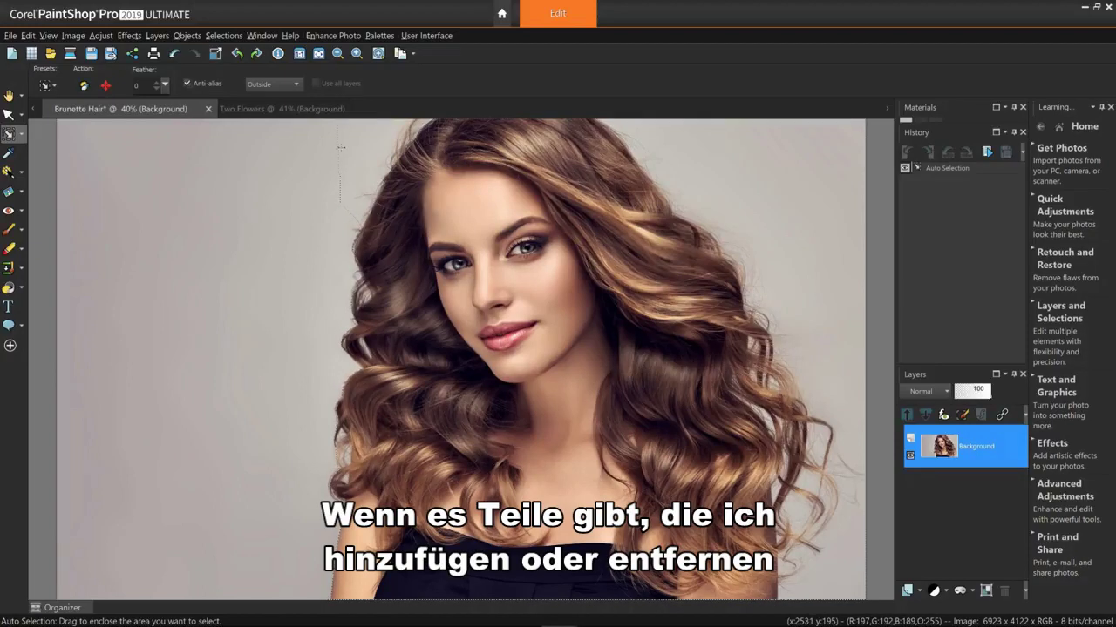
click(10, 172)
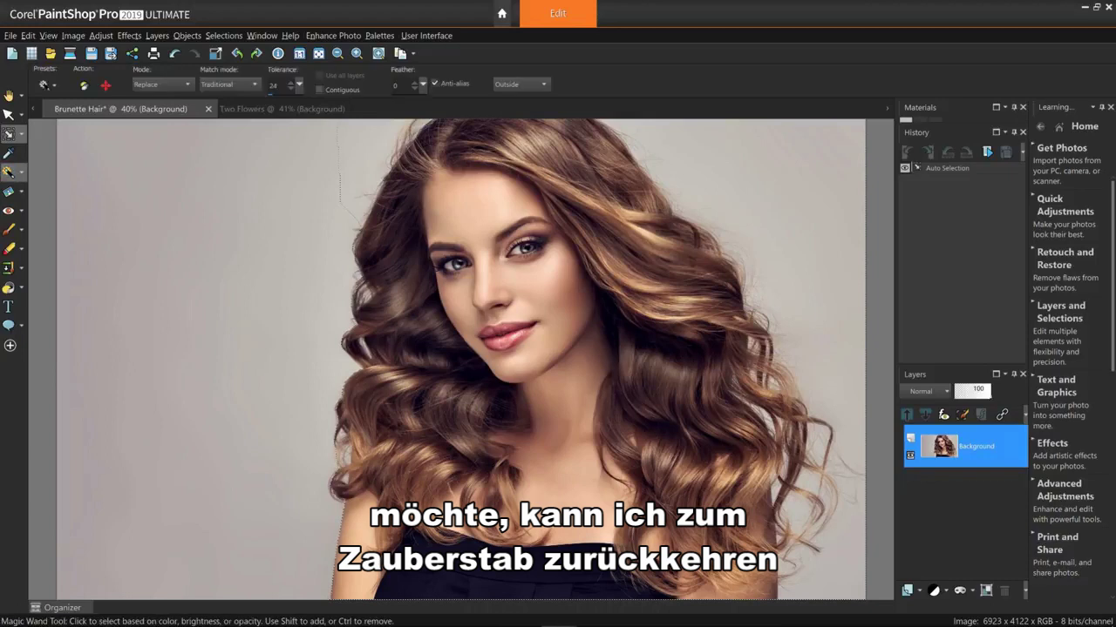
Ctrl-click the grey background with the Magic Wand to subtract it from the selection.
key(ctrl)
ctrl+click(365, 159)
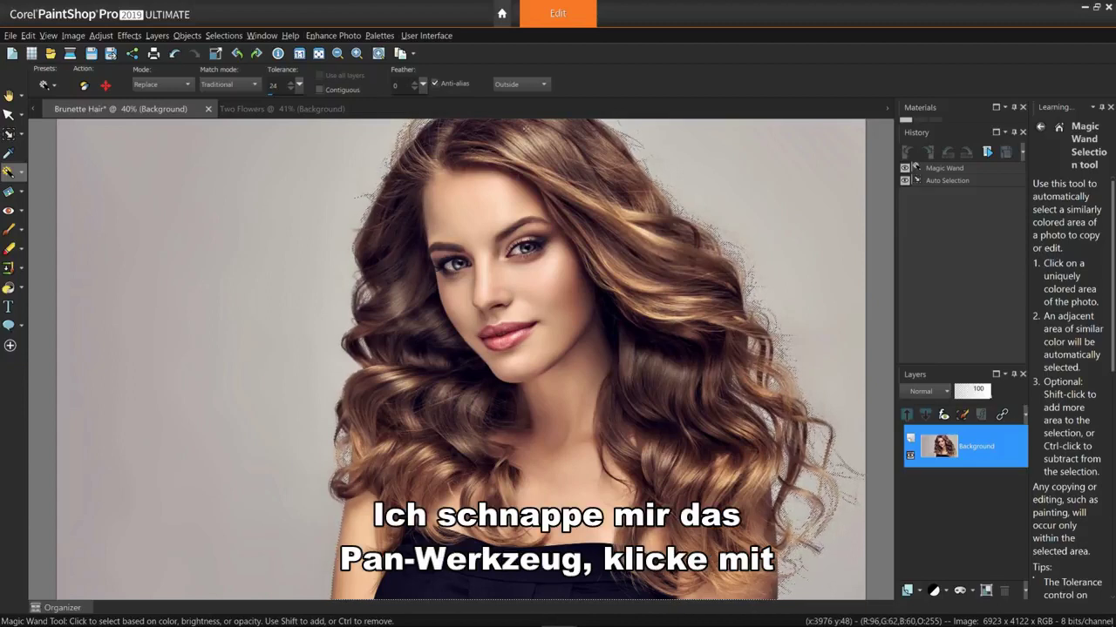
click(9, 95)
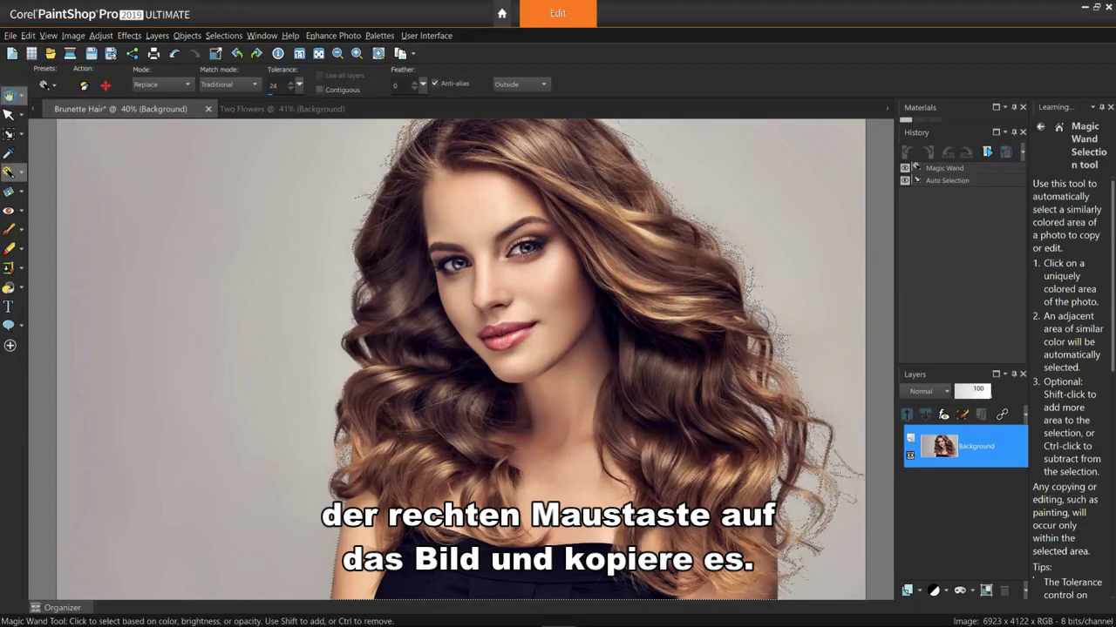
click(9, 95)
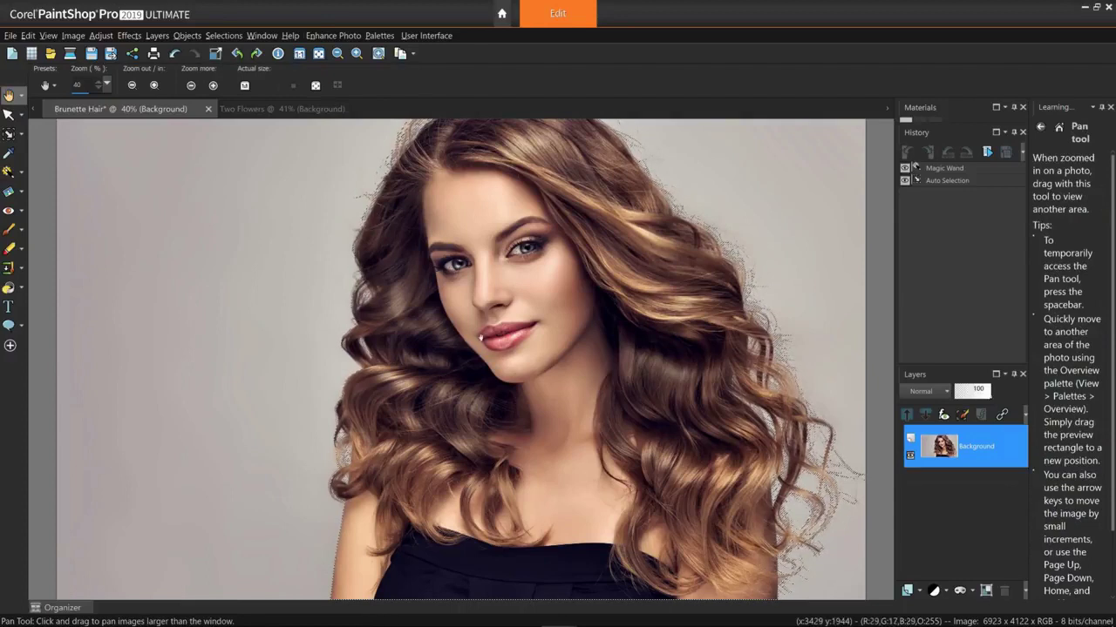
Copy the selected woman and hair and paste them as a new image.
right_click(551, 301)
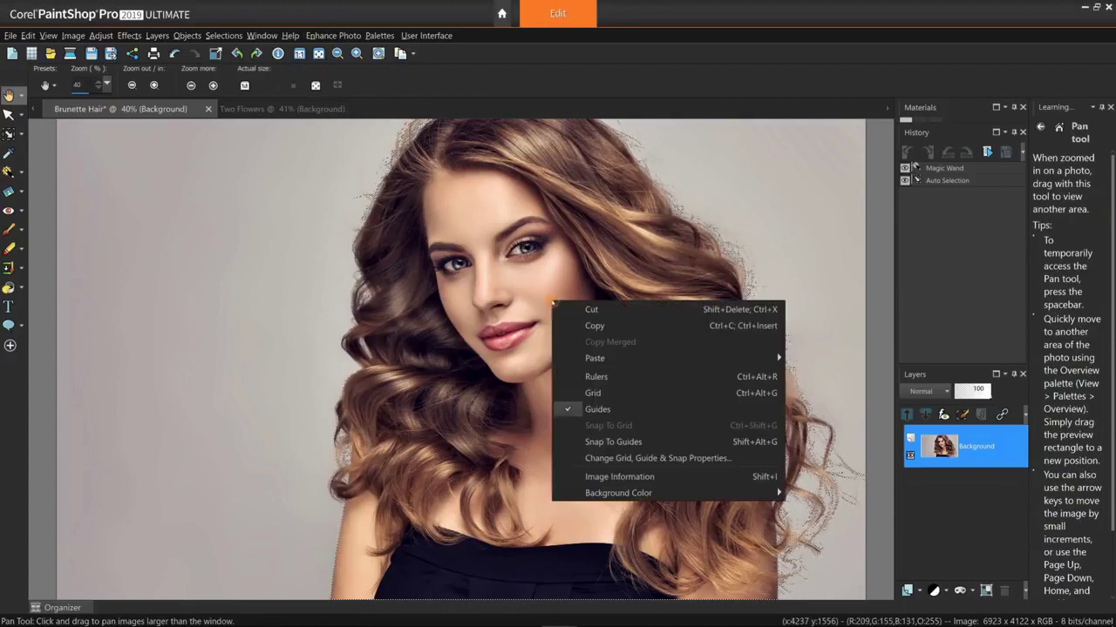
click(616, 329)
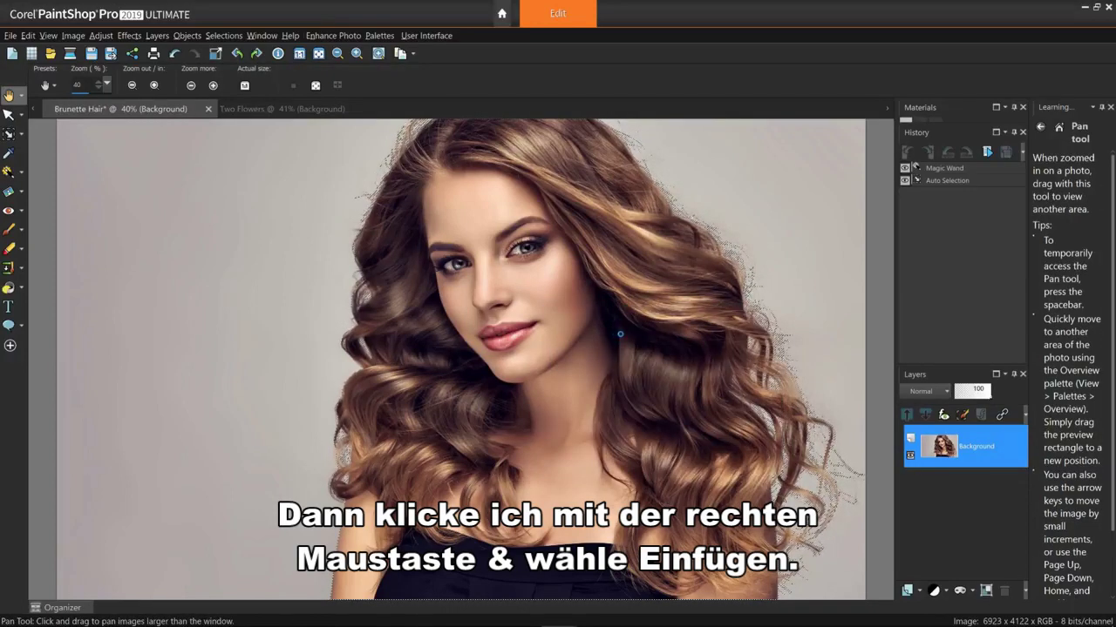
right_click(537, 307)
mouse_move(714, 364)
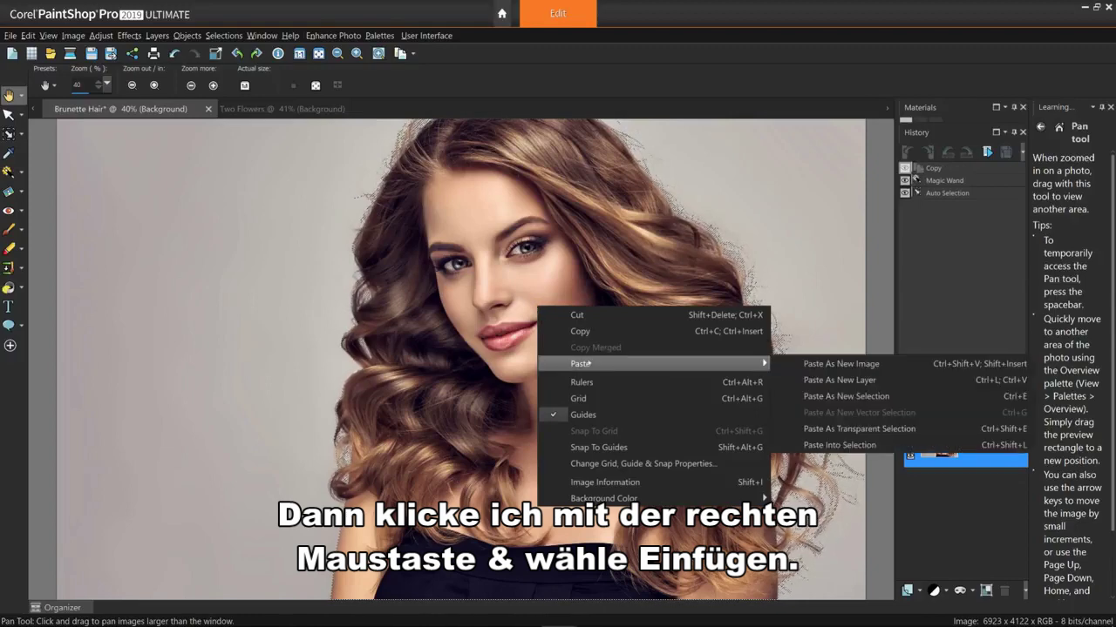
click(833, 364)
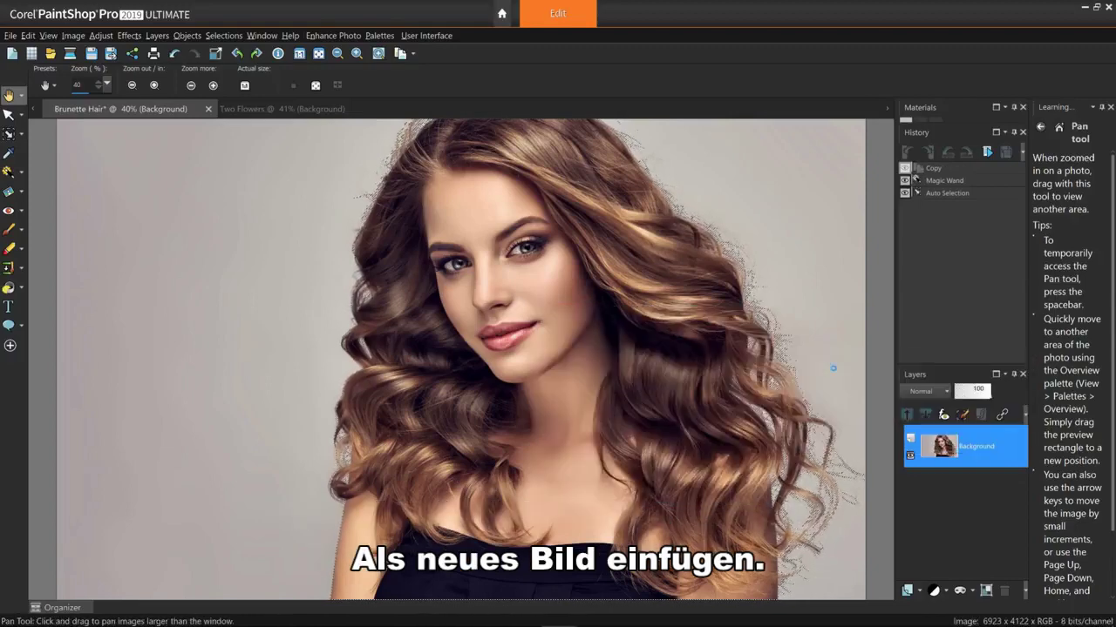